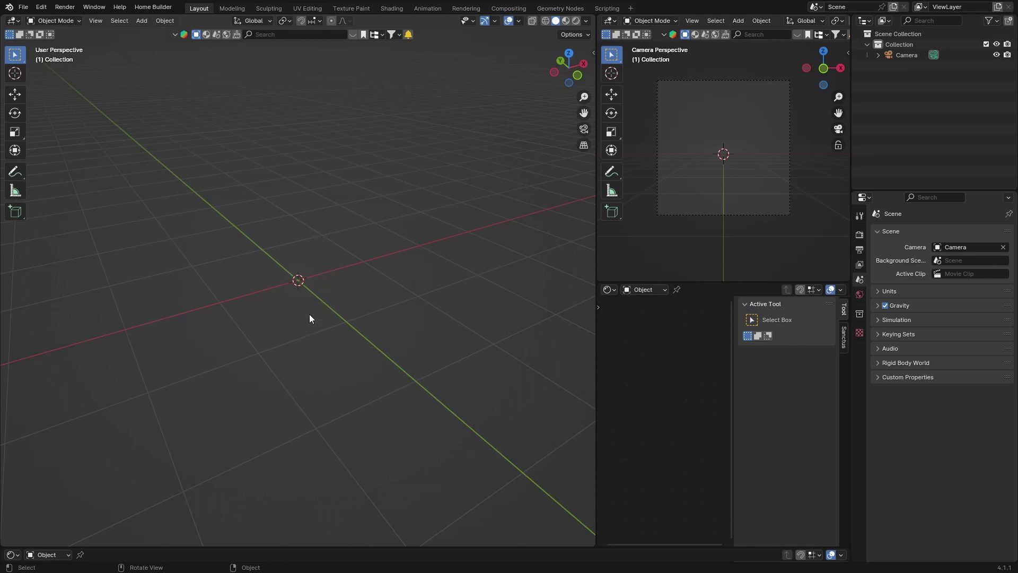
# Step: Add a plane and scale it up into a large floor beneath the camera
pyautogui.moveTo(312, 307)
pyautogui.mouseDown(button='middle')
pyautogui.moveTo(279, 300)
pyautogui.moveTo(297, 303)
pyautogui.mouseUp(button='middle')
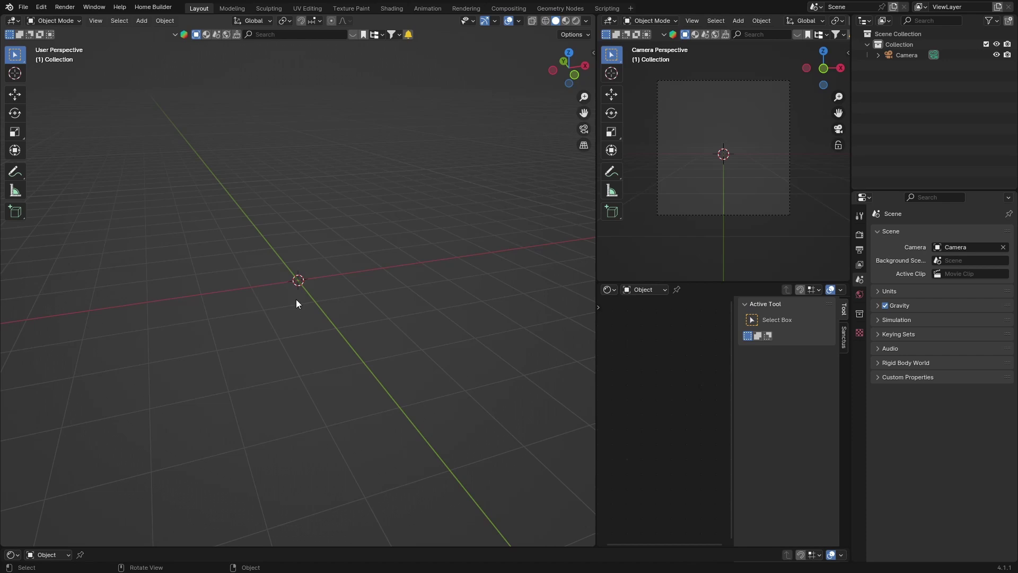
pyautogui.press('shift')
pyautogui.hotkey('shift', 'a')
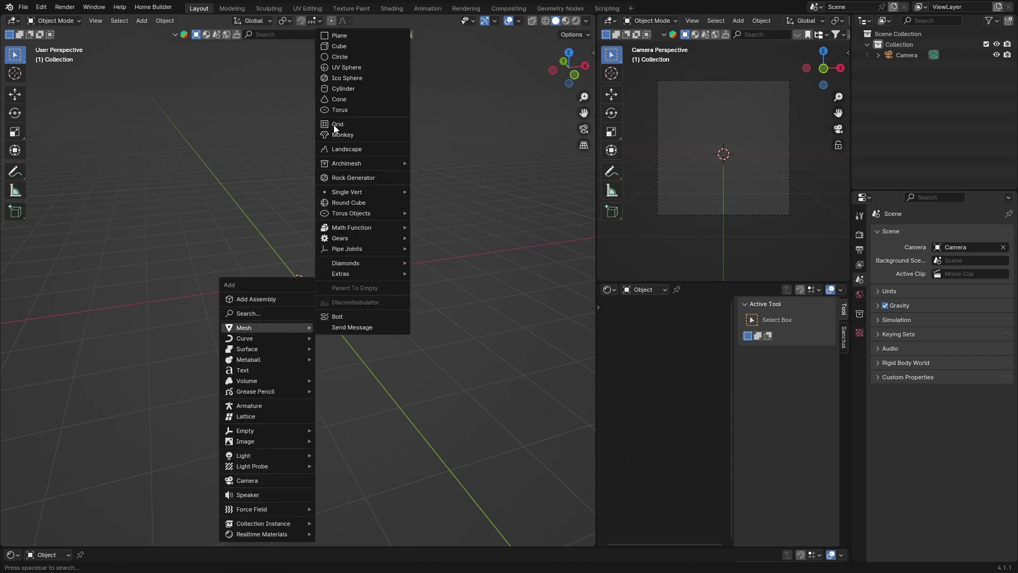
pyautogui.click(344, 36)
pyautogui.press('s')
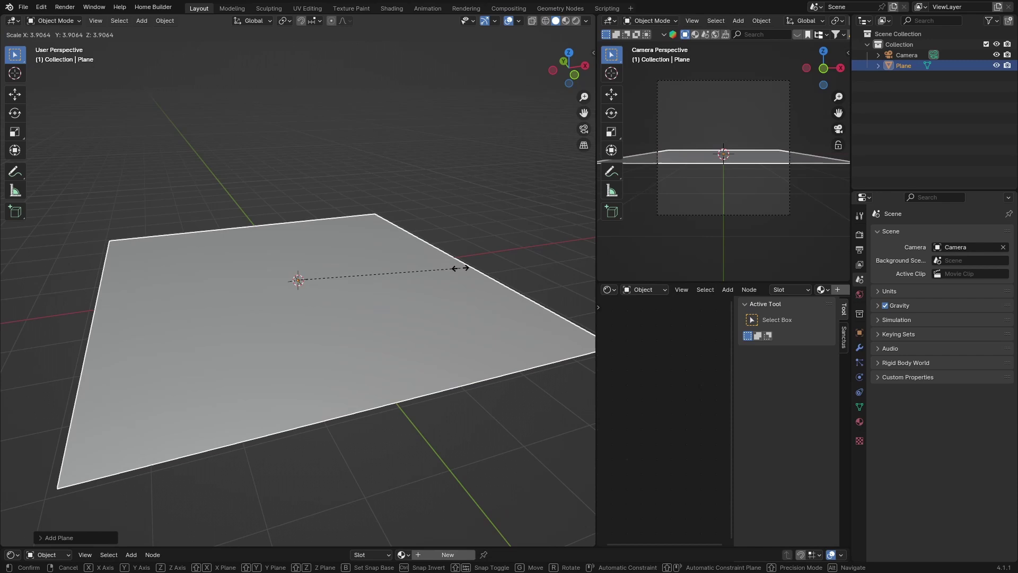
pyautogui.click(355, 259)
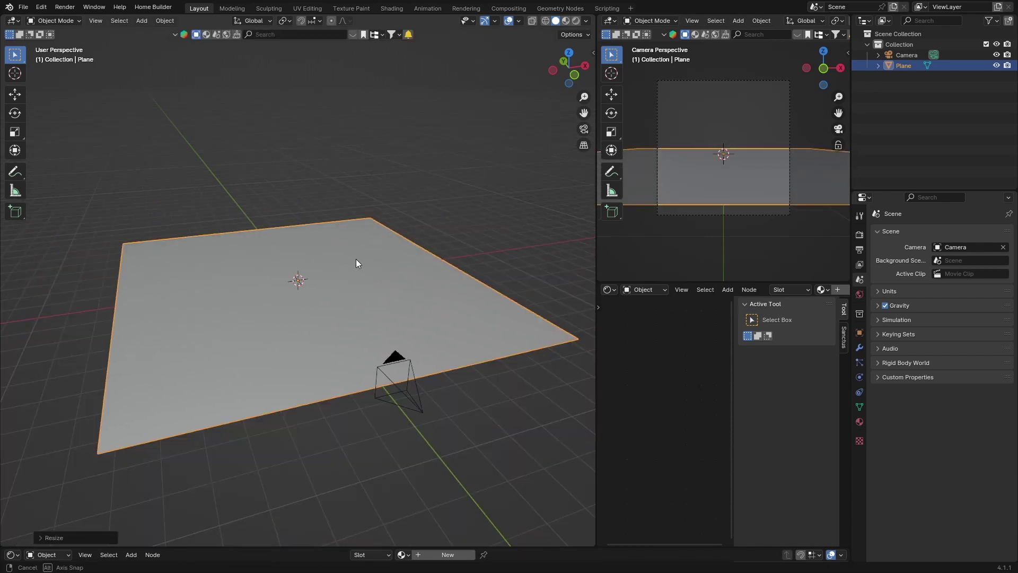
pyautogui.moveTo(355, 258); pyautogui.dragTo(334, 261, button='middle')
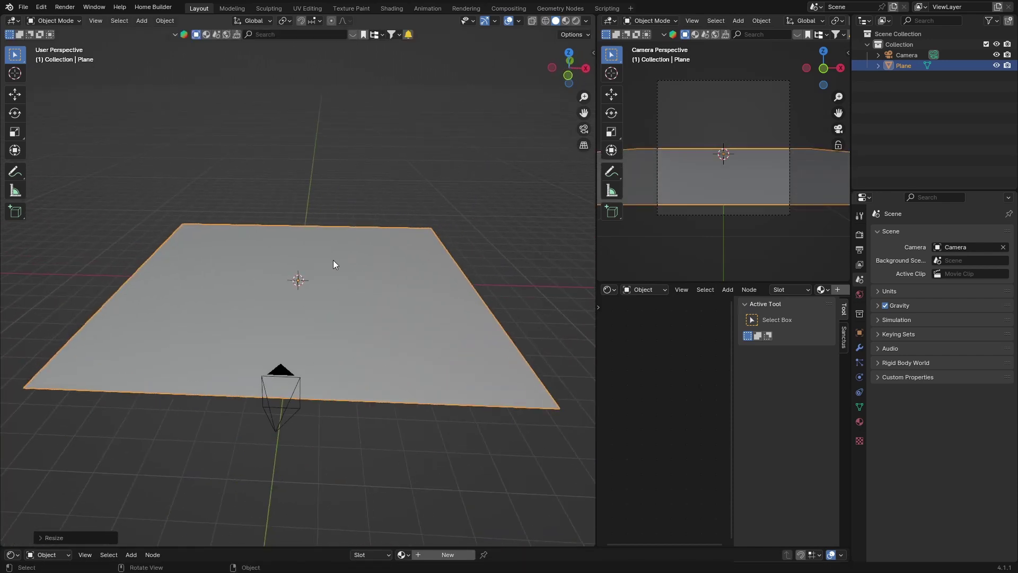
# Step: Import the glTF 2.0 character model from the Pictures folder
pyautogui.click(23, 11)
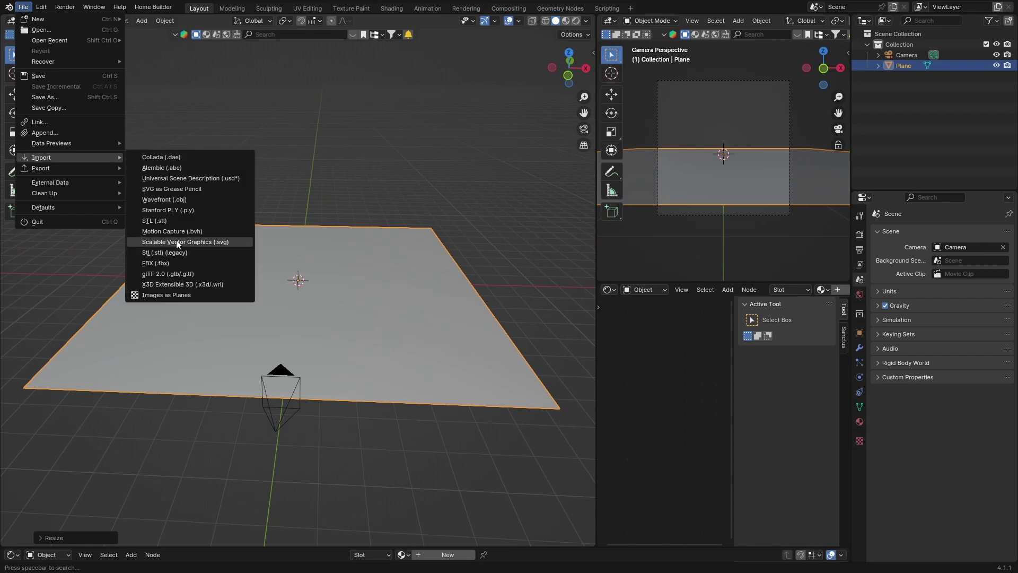
pyautogui.moveTo(42, 158)
pyautogui.click(175, 275)
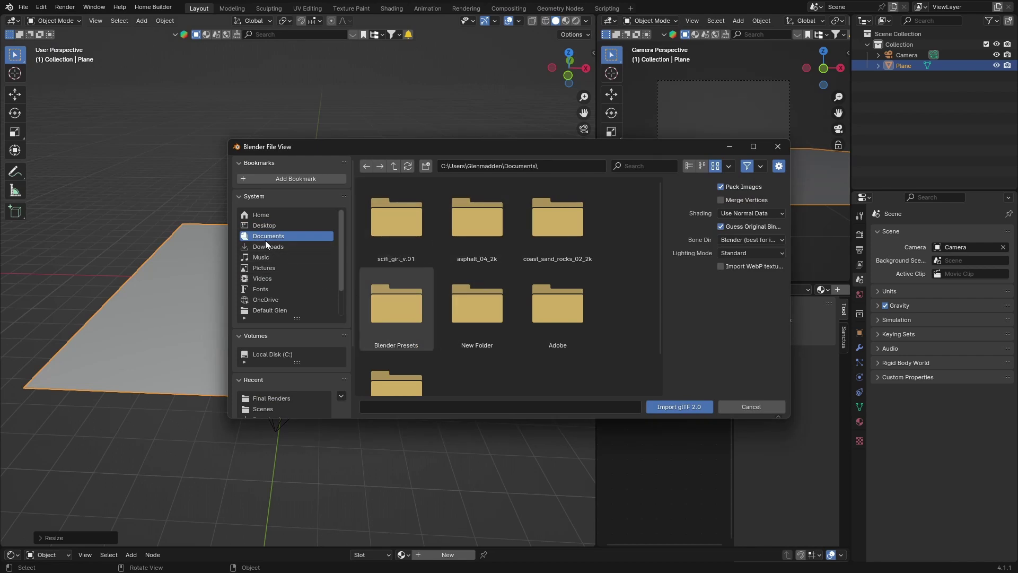
pyautogui.click(270, 267)
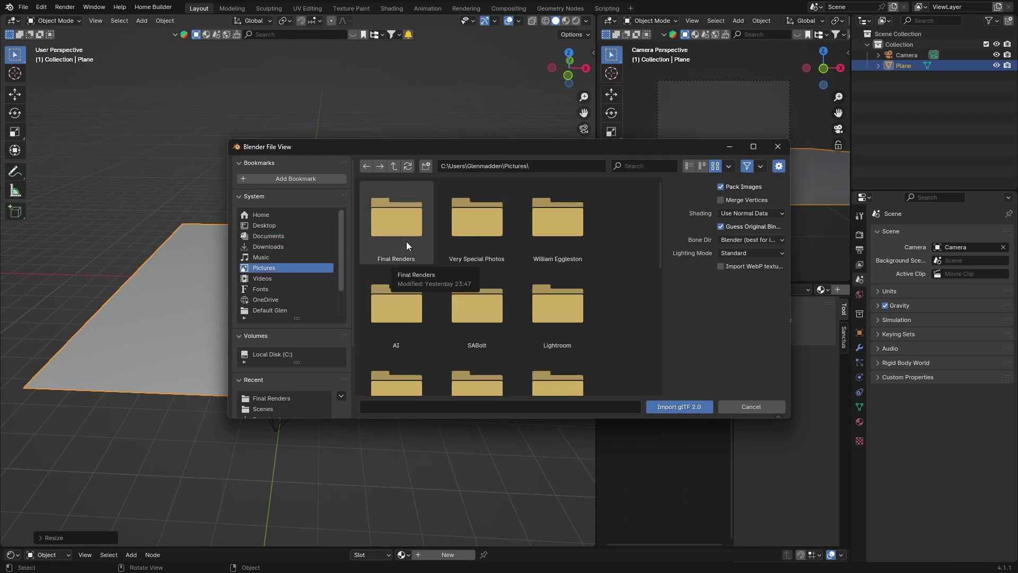
pyautogui.press('Escape')
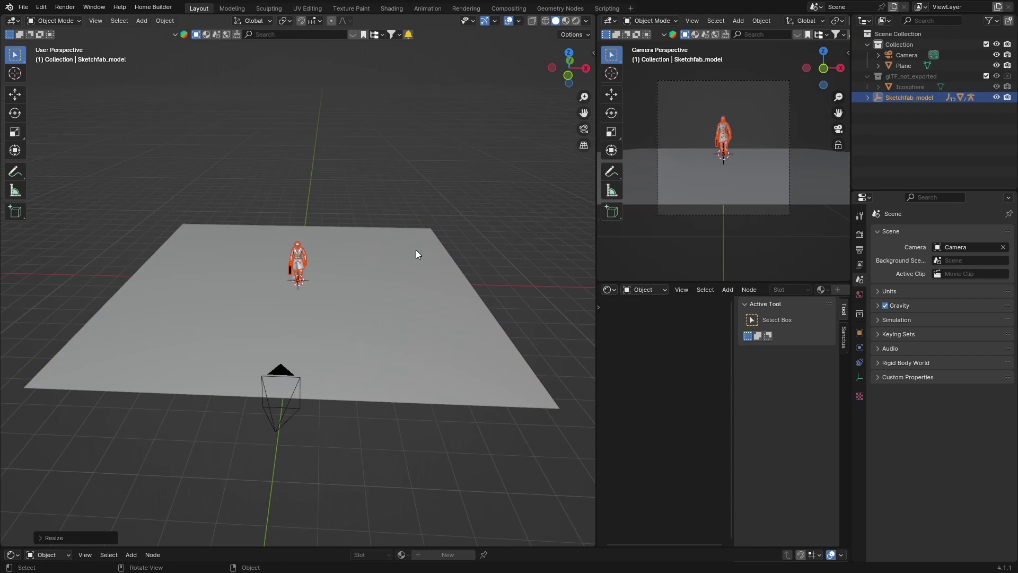
pyautogui.scroll(3, 364, 237)
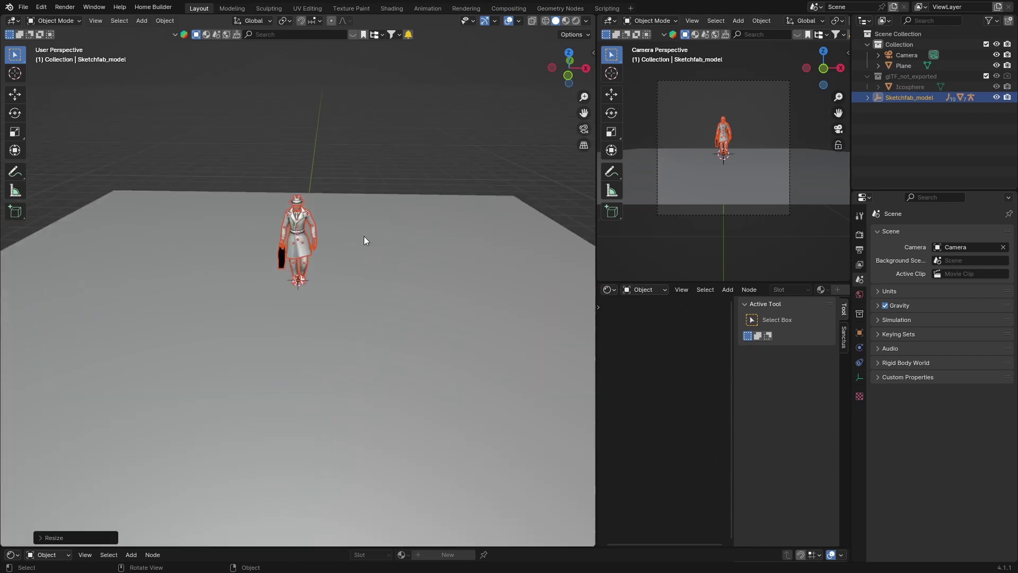
pyautogui.scroll(2, 363, 237)
pyautogui.scroll(-5, 364, 236)
# Step: Scale the character model up, then scale it back down to a slightly larger size
pyautogui.moveTo(443, 171); pyautogui.dragTo(486, 145, button='middle')
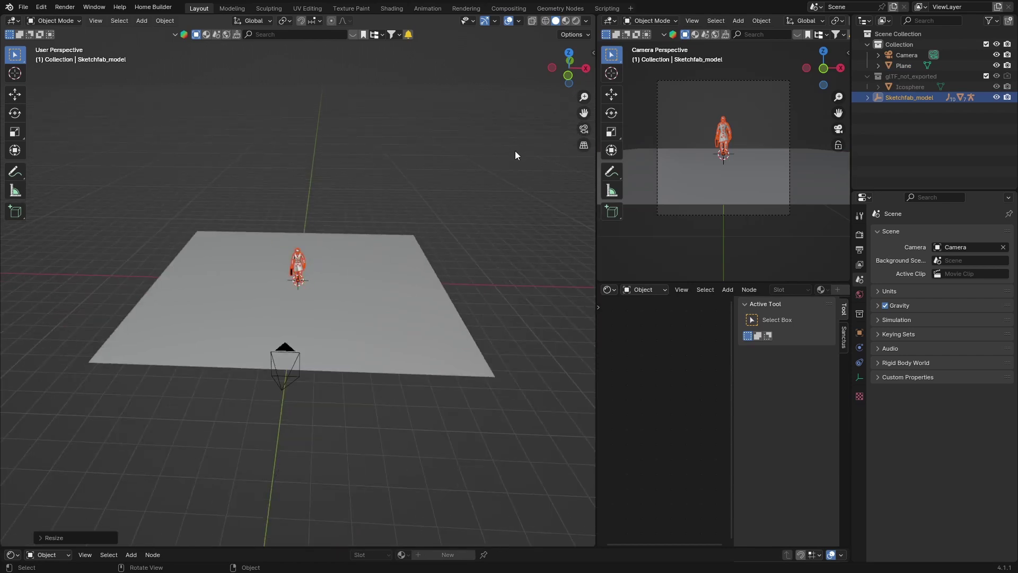
pyautogui.press('s')
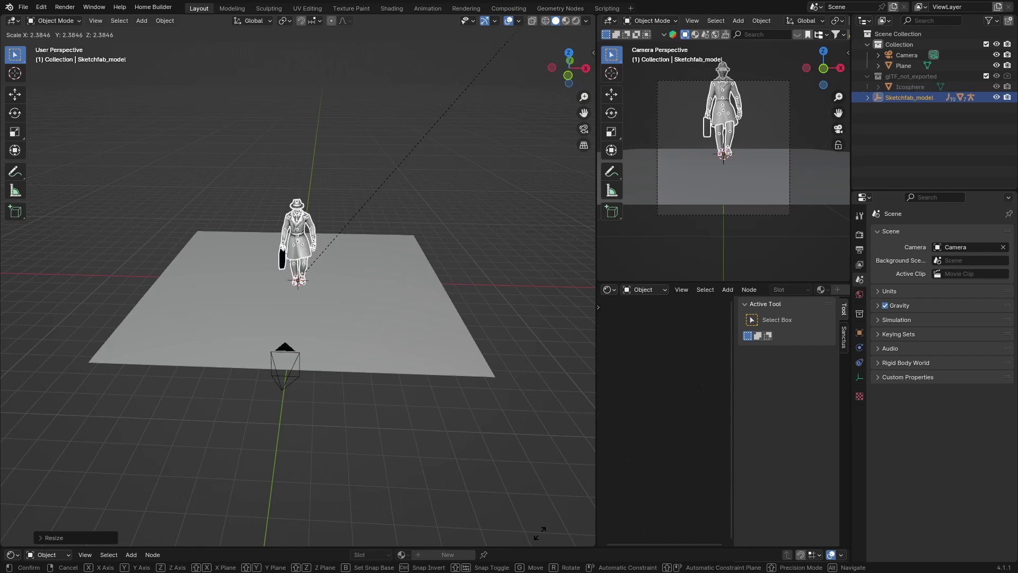
pyautogui.click(542, 532)
pyautogui.scroll(-2, 315, 370)
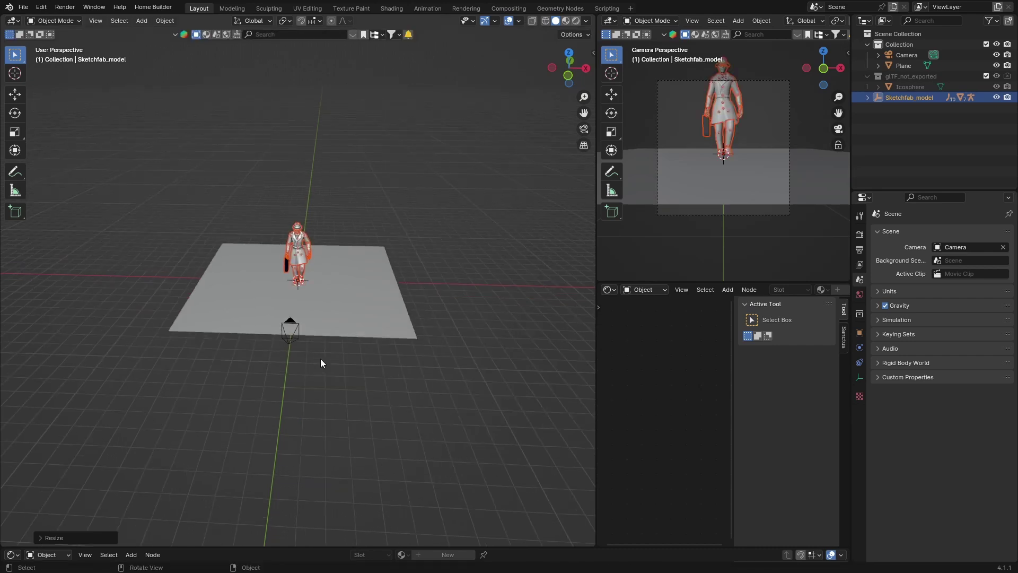
pyautogui.scroll(-2, 321, 359)
pyautogui.press('s')
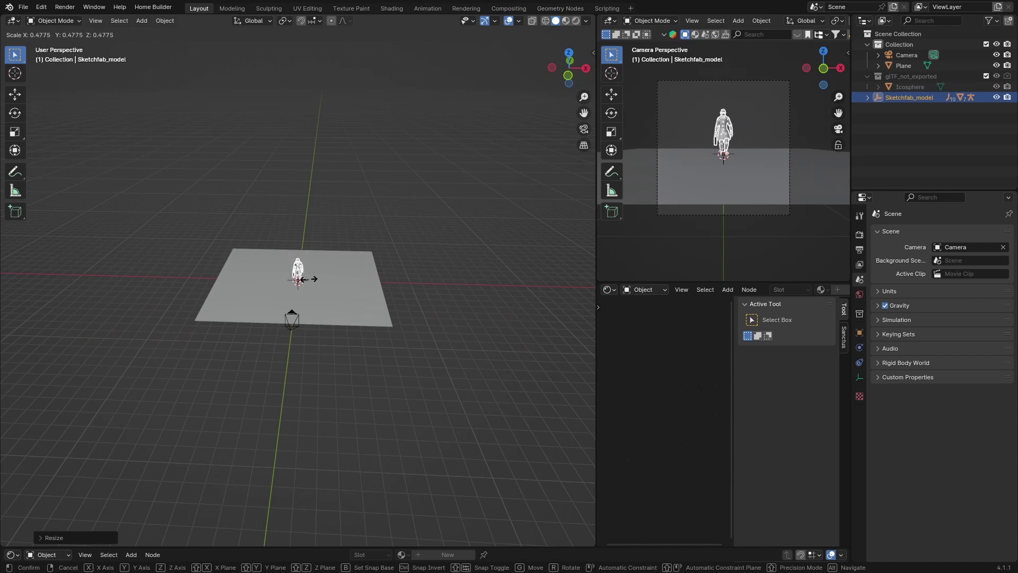
pyautogui.click(318, 294)
pyautogui.scroll(3, 329, 322)
pyautogui.scroll(3, 330, 322)
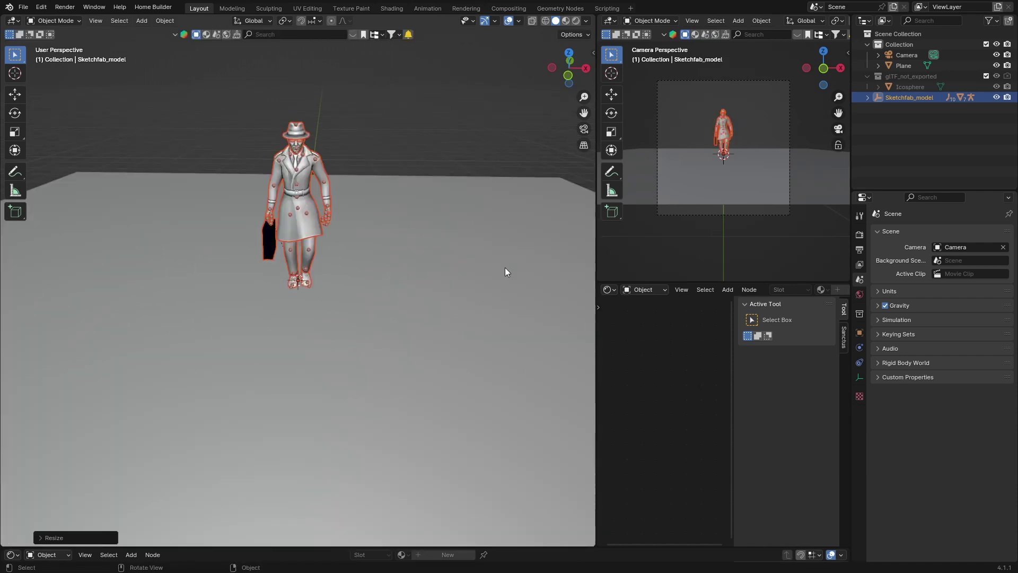
# Step: Drag the world Color swatch's Value to 0 for a black background
pyautogui.click(858, 295)
pyautogui.click(956, 299)
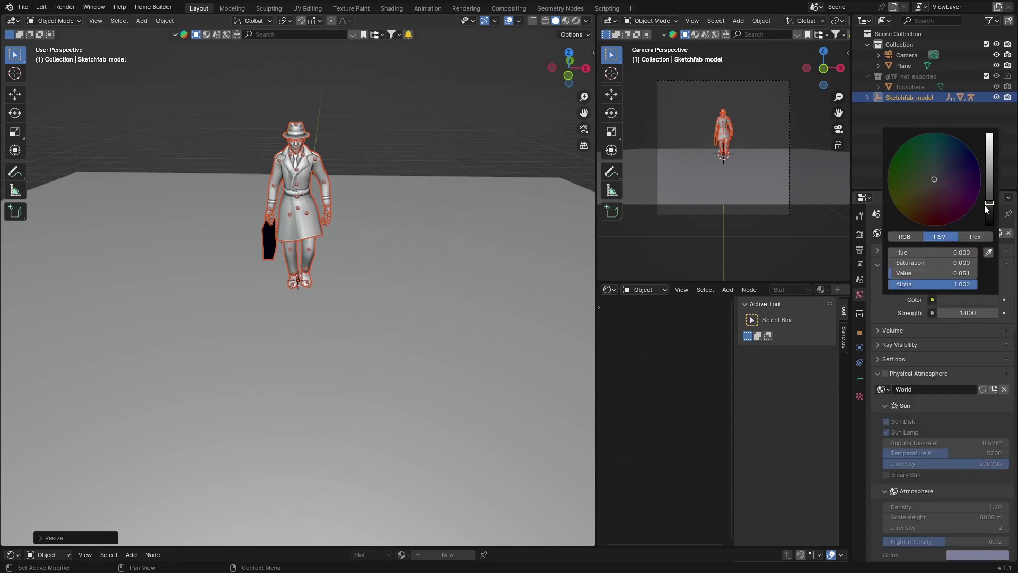
pyautogui.moveTo(989, 205); pyautogui.dragTo(989, 231)
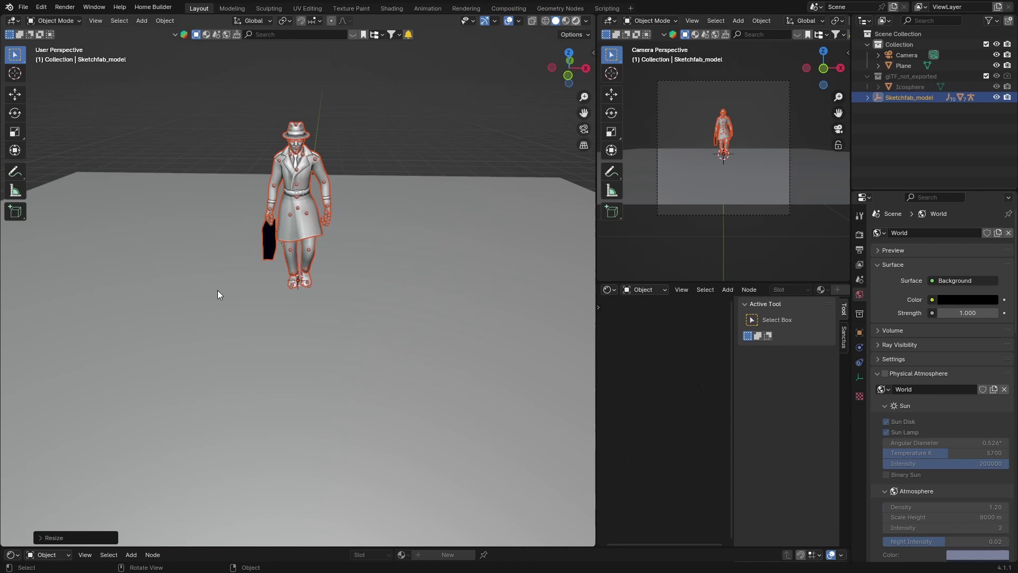
# Step: Preview the dark scene in Rendered shading around the character, then return to Solid
pyautogui.press('z')
pyautogui.press('8')
pyautogui.moveTo(213, 294); pyautogui.dragTo(364, 209, button='middle')
pyautogui.click(368, 204)
pyautogui.moveTo(281, 260)
pyautogui.mouseDown(button='middle')
pyautogui.moveTo(266, 264)
pyautogui.moveTo(350, 214)
pyautogui.mouseUp(button='middle')
pyautogui.click(542, 21)
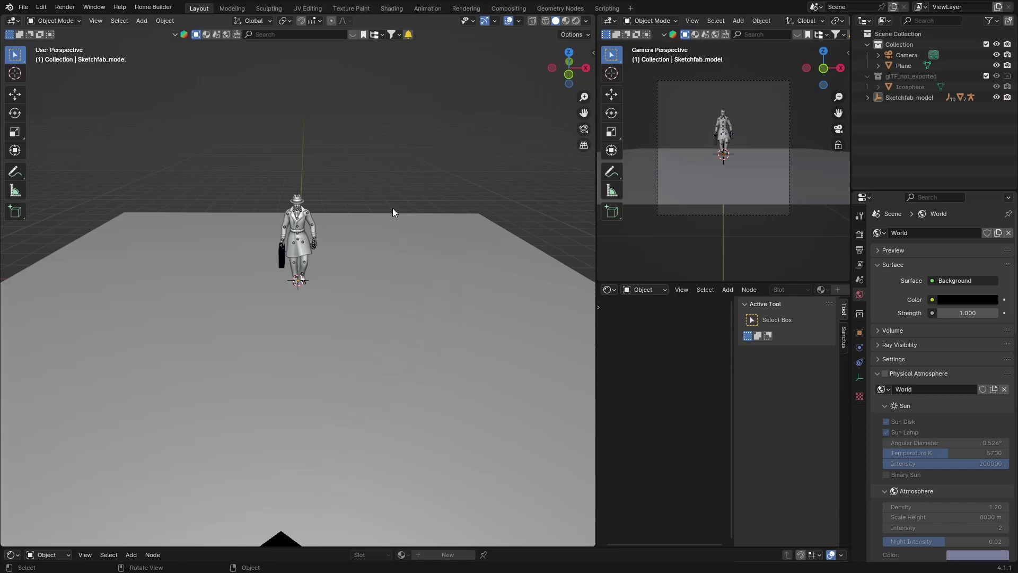
pyautogui.hotkey('shift', 'a')
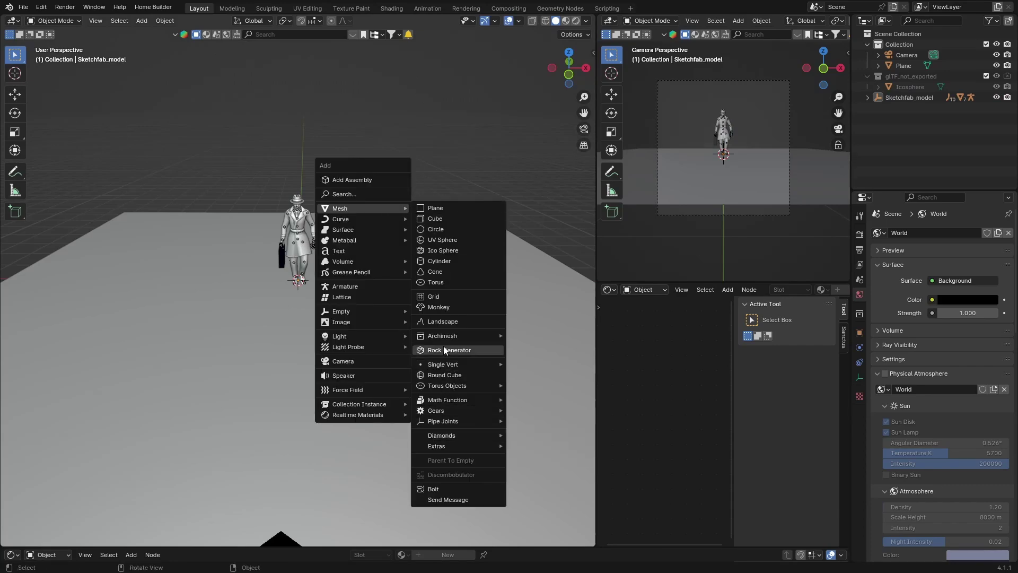
pyautogui.moveTo(340, 336)
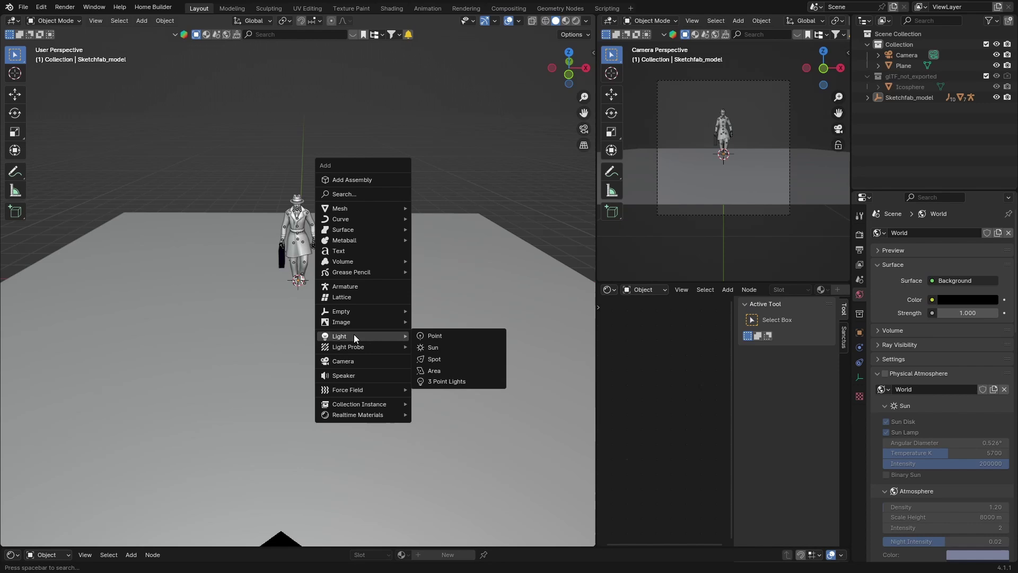
# Step: Add an area light and raise it straight up above the character
pyautogui.click(439, 369)
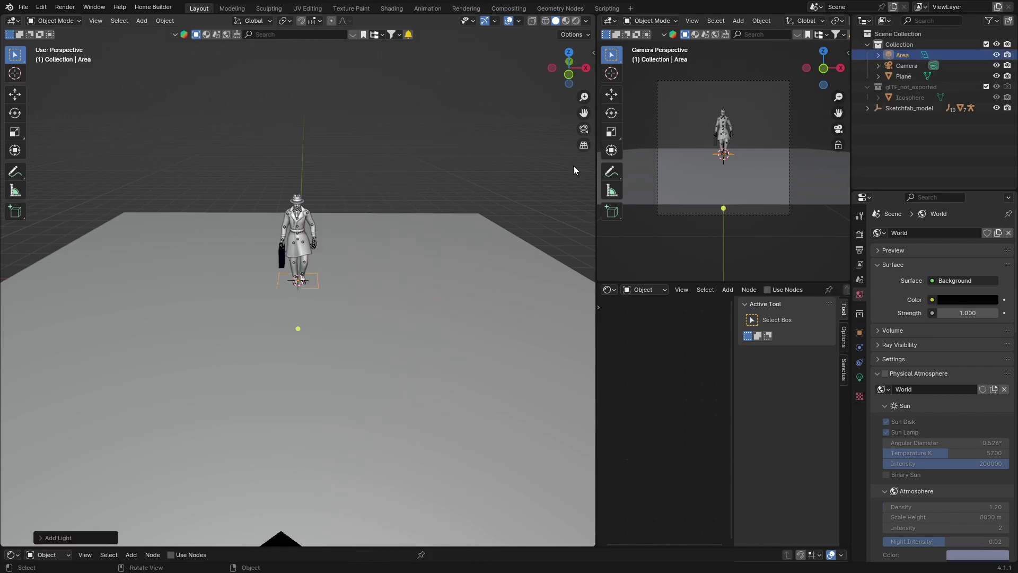
pyautogui.click(587, 68)
pyautogui.press('g')
pyautogui.press('z')
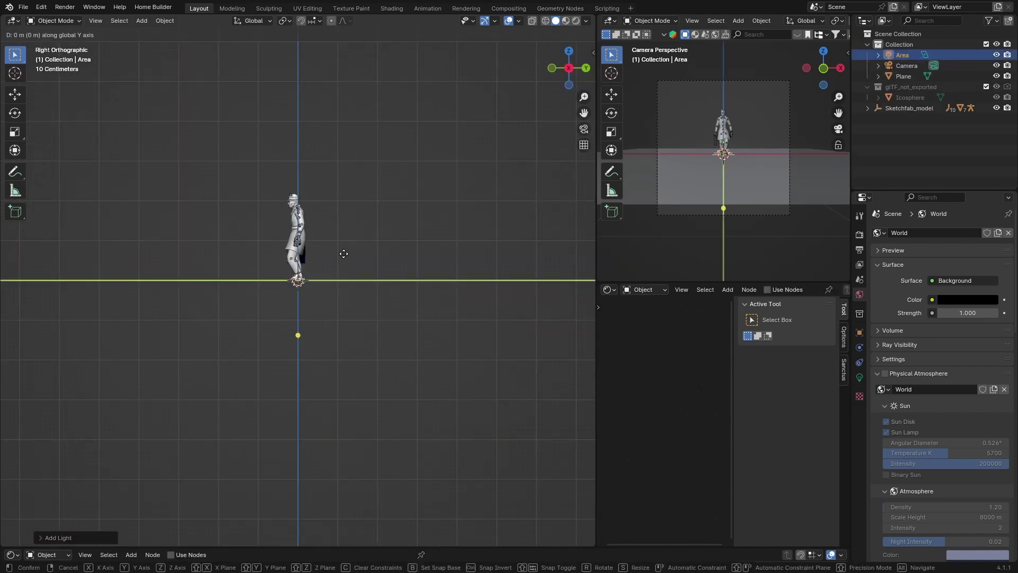
pyautogui.click(345, 96)
# Step: Scale the area light up to about six times its original size
pyautogui.moveTo(346, 93); pyautogui.dragTo(315, 213, button='middle')
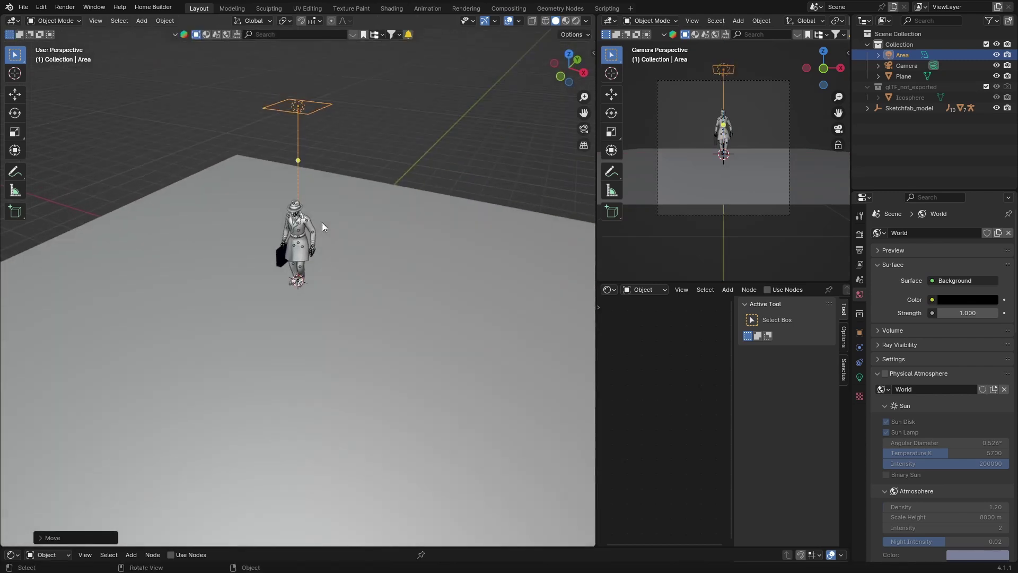
pyautogui.press('s')
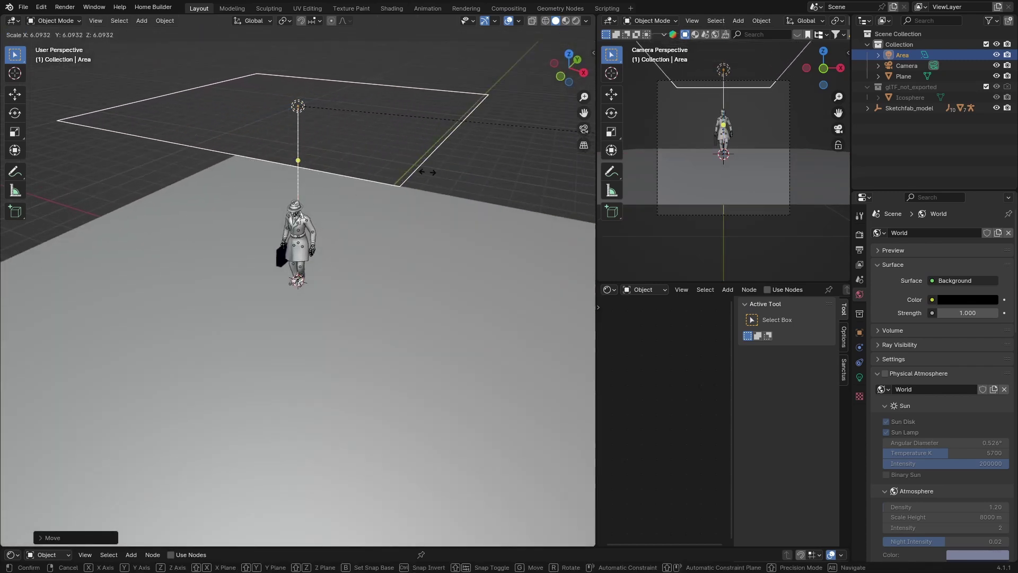
pyautogui.click(429, 172)
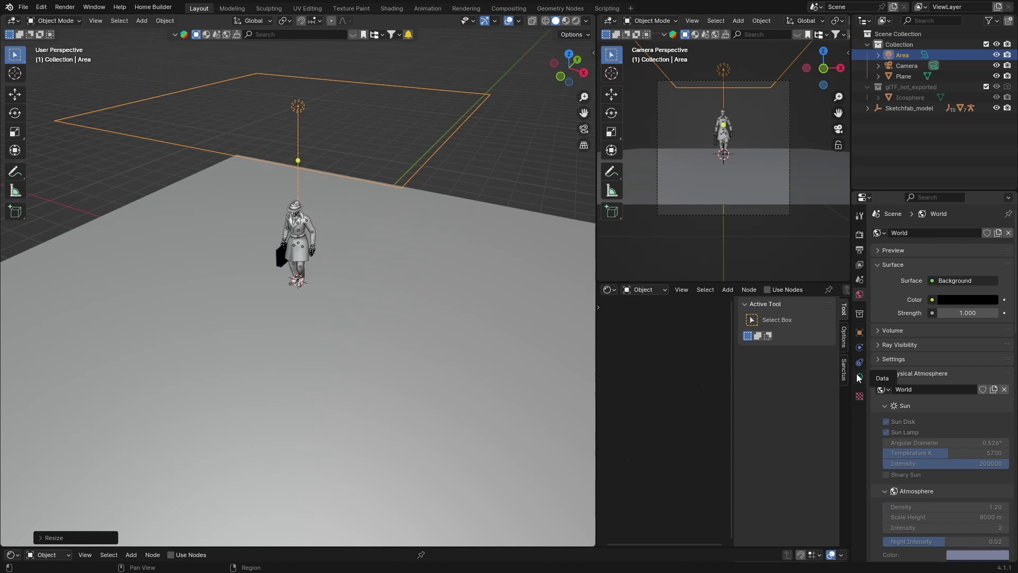
# Step: Look through the scene camera in Rendered shading, then orbit away and deselect the light
pyautogui.click(585, 129)
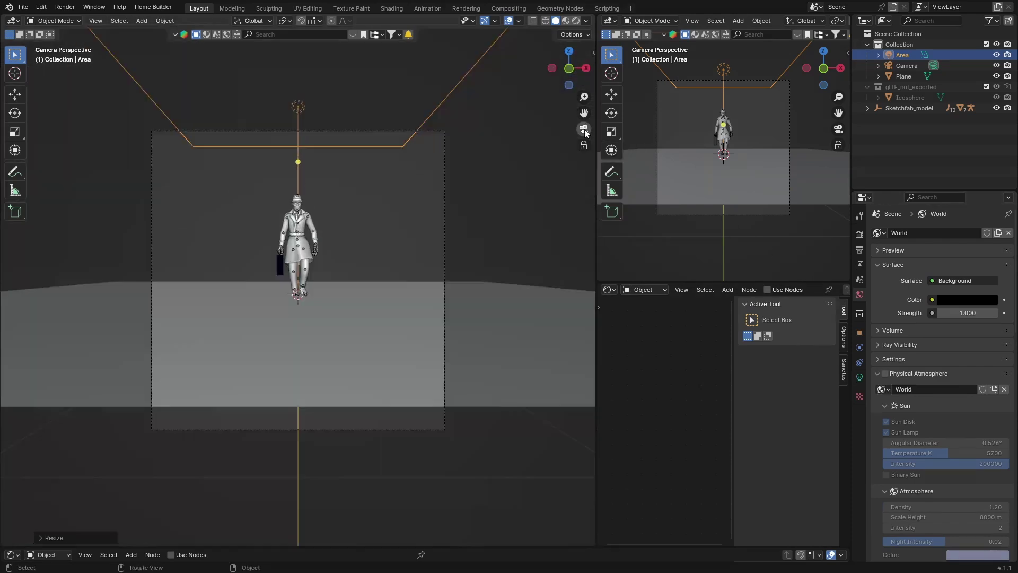
pyautogui.click(577, 20)
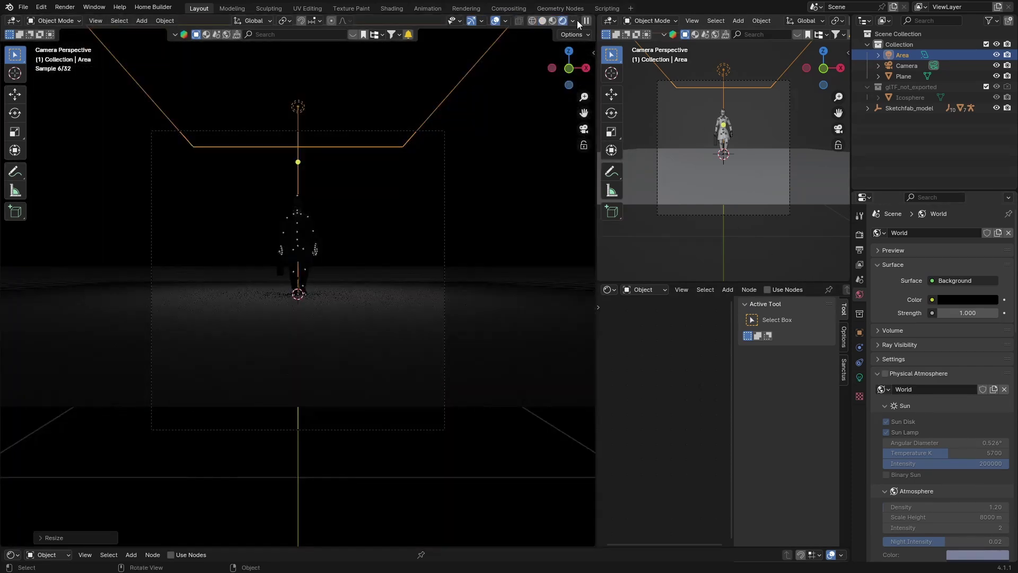
pyautogui.moveTo(337, 244); pyautogui.dragTo(336, 254, button='middle')
pyautogui.scroll(-3, 336, 254)
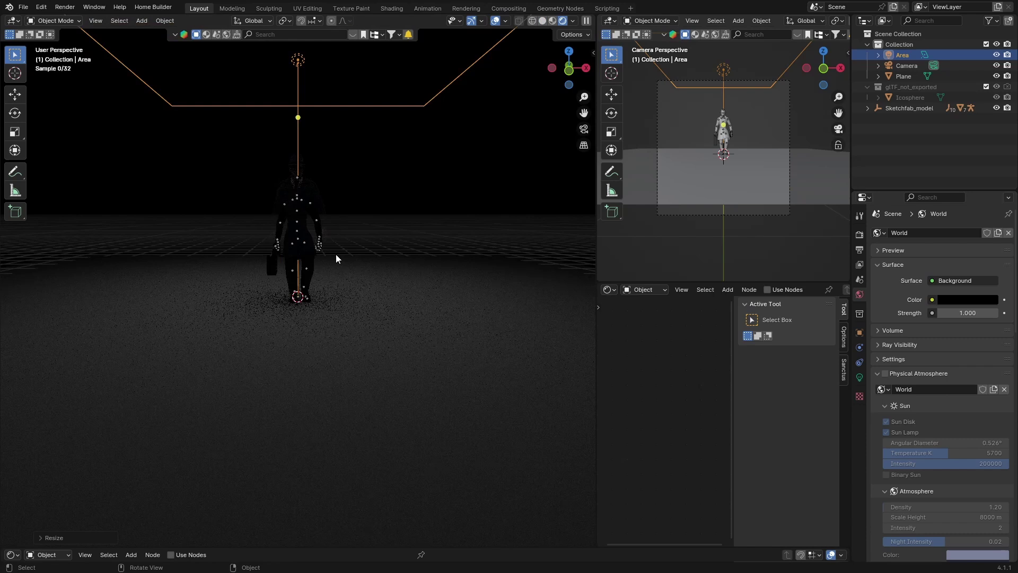
pyautogui.scroll(-3, 335, 254)
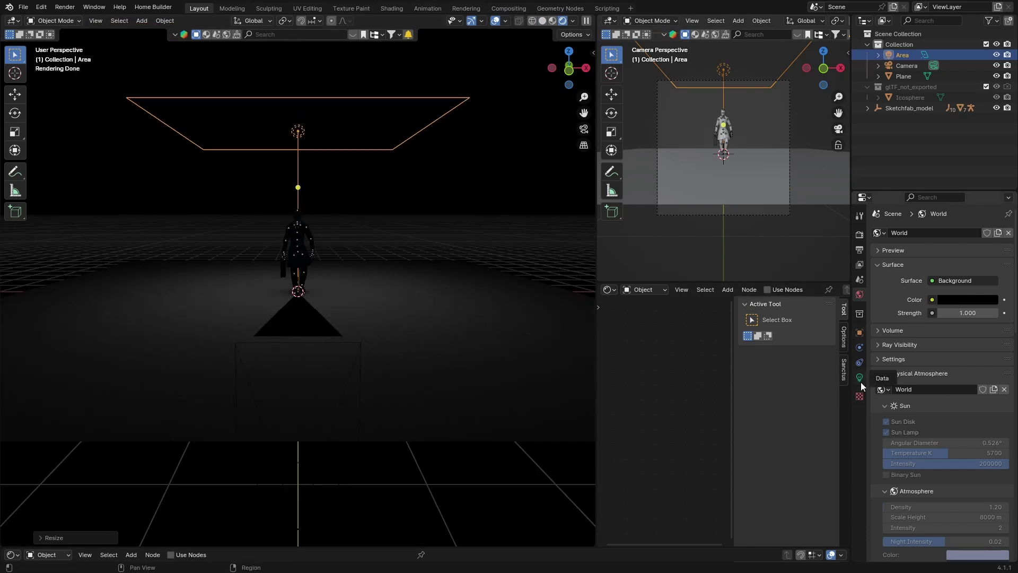
pyautogui.click(440, 226)
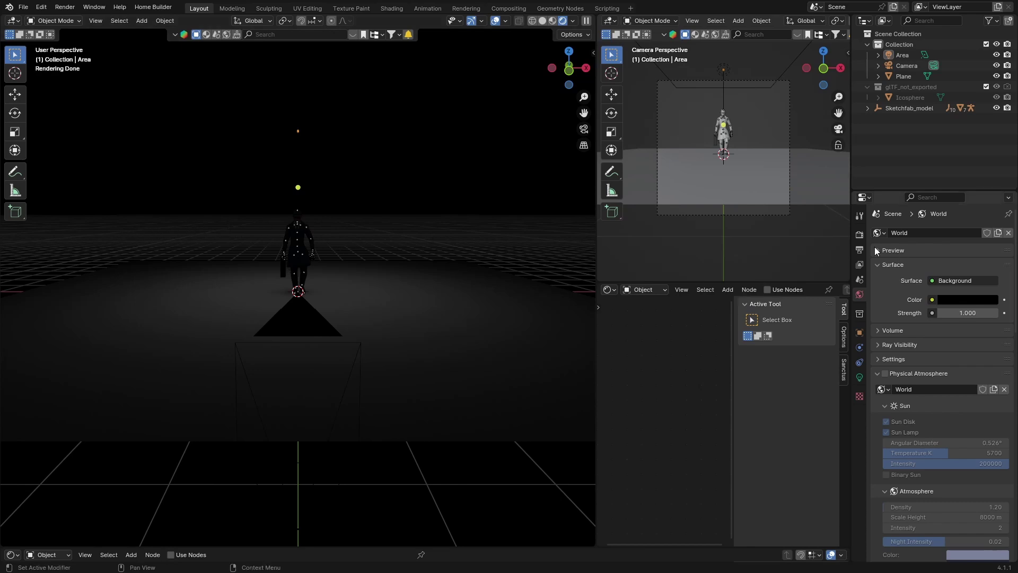
# Step: Pick orange for the area light's colour in the Light tab, then return to Solid shading
pyautogui.click(857, 377)
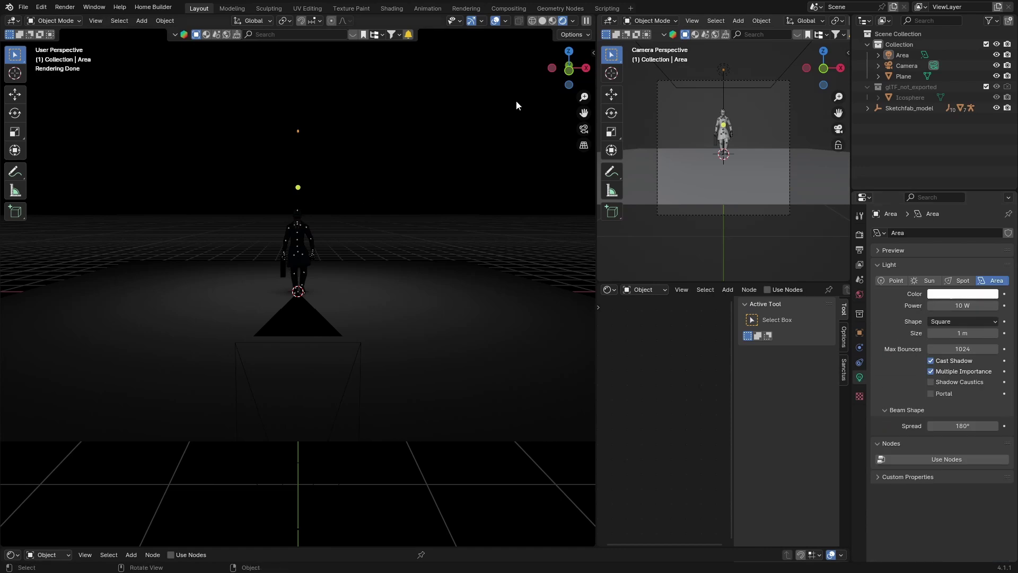
pyautogui.click(957, 294)
pyautogui.click(915, 213)
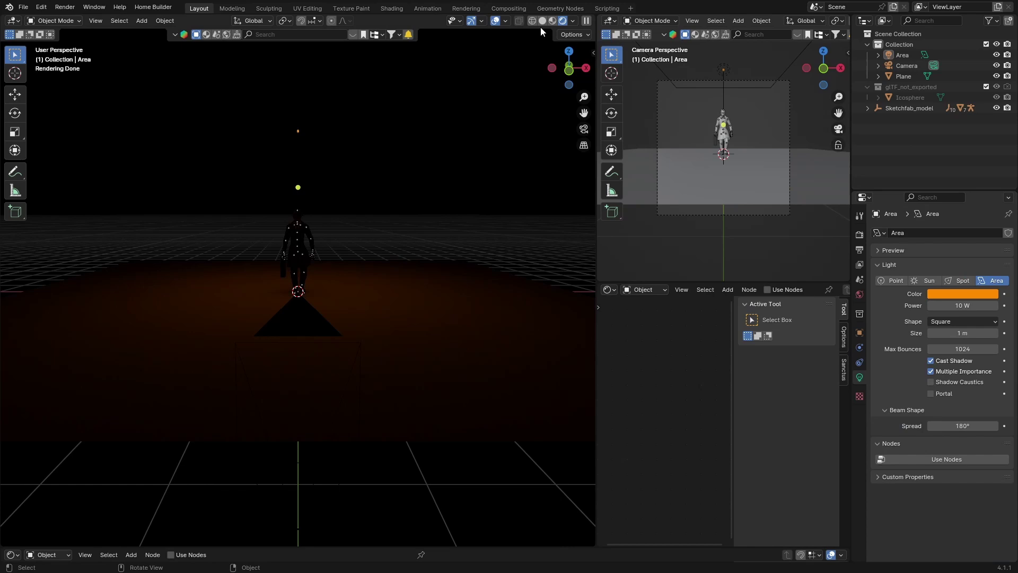
pyautogui.click(542, 21)
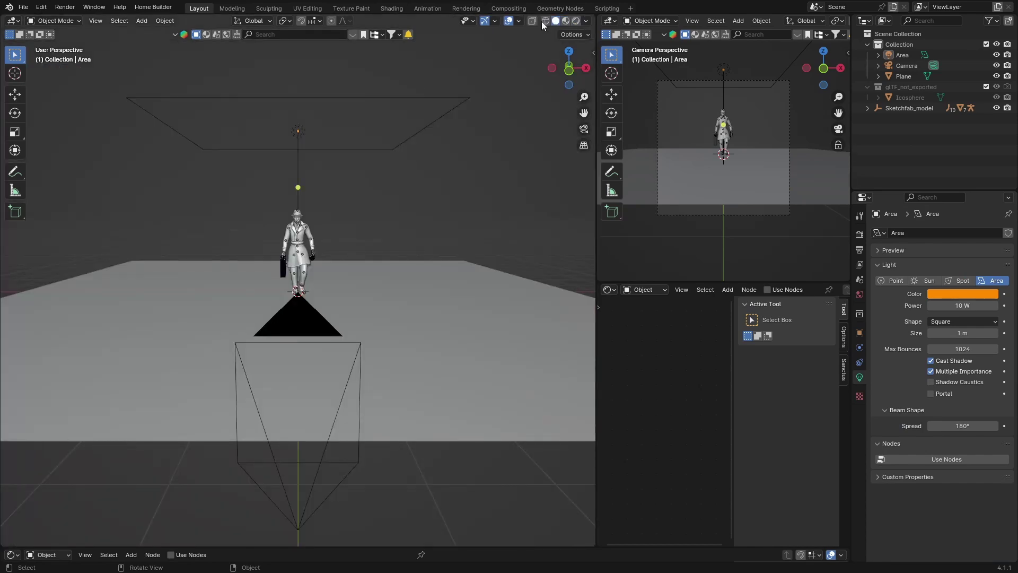
# Step: Extrude the floor plane's back edge straight up along Z into a tall wall
pyautogui.click(412, 284)
pyautogui.press('Tab')
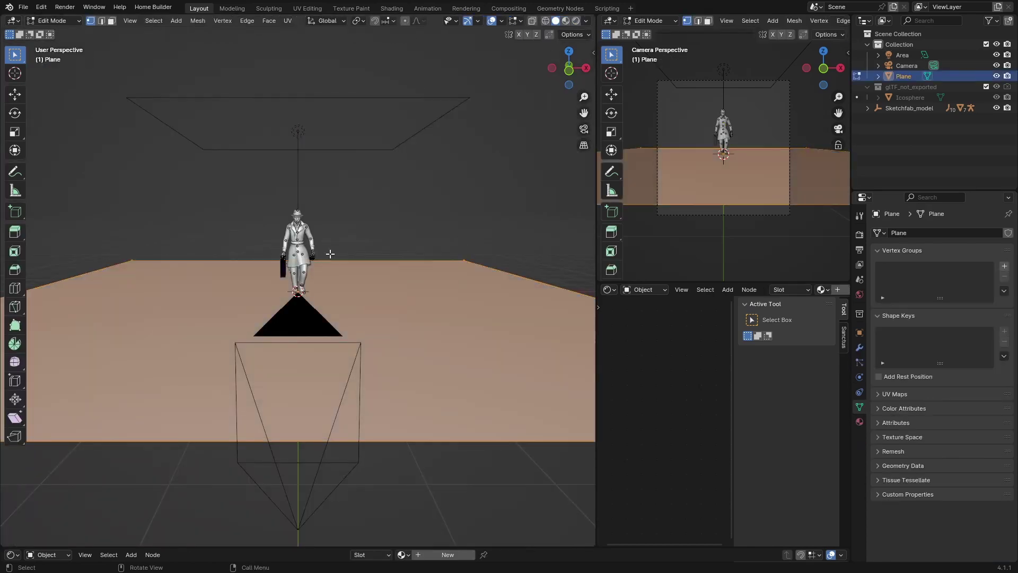
pyautogui.click(101, 21)
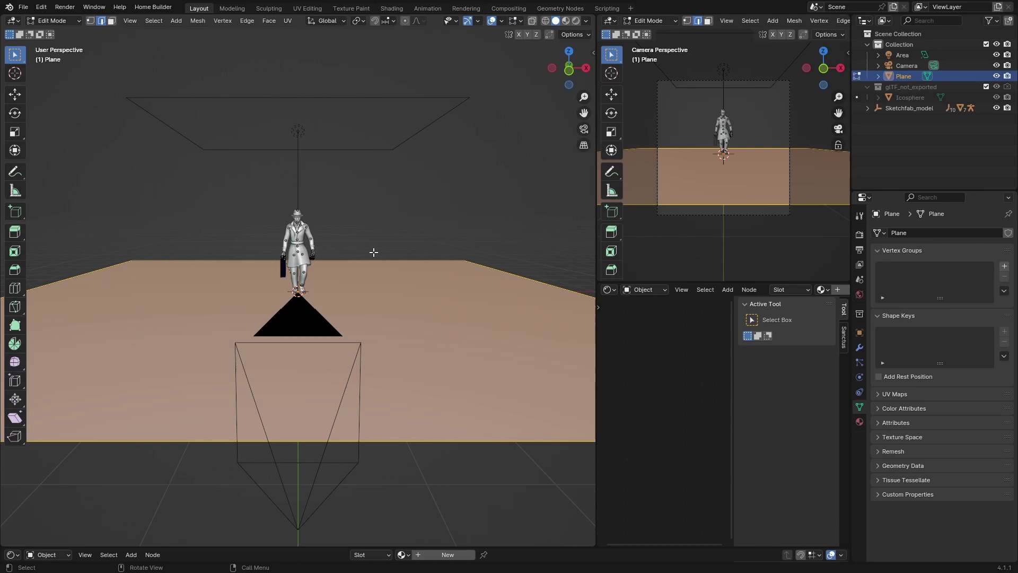
pyautogui.moveTo(374, 252); pyautogui.dragTo(363, 238, button='middle')
pyautogui.click(361, 237)
pyautogui.press('e')
pyautogui.press('z')
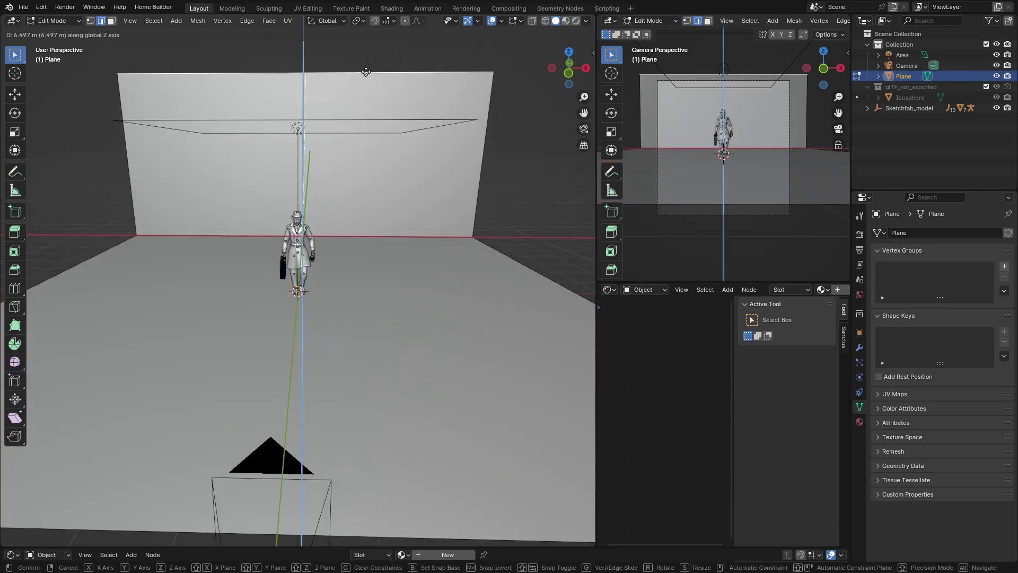
pyautogui.click(368, 53)
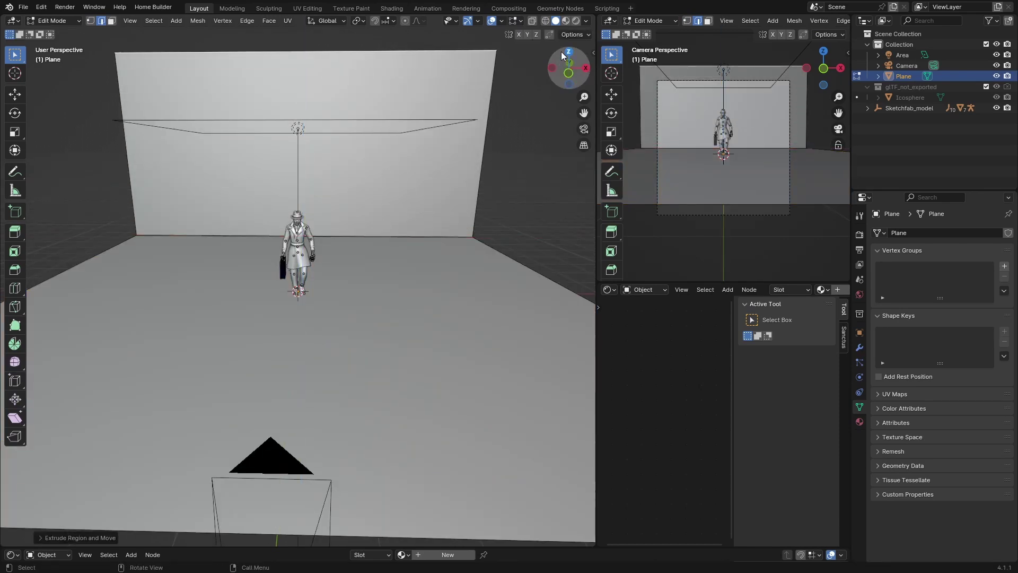
pyautogui.press('Tab')
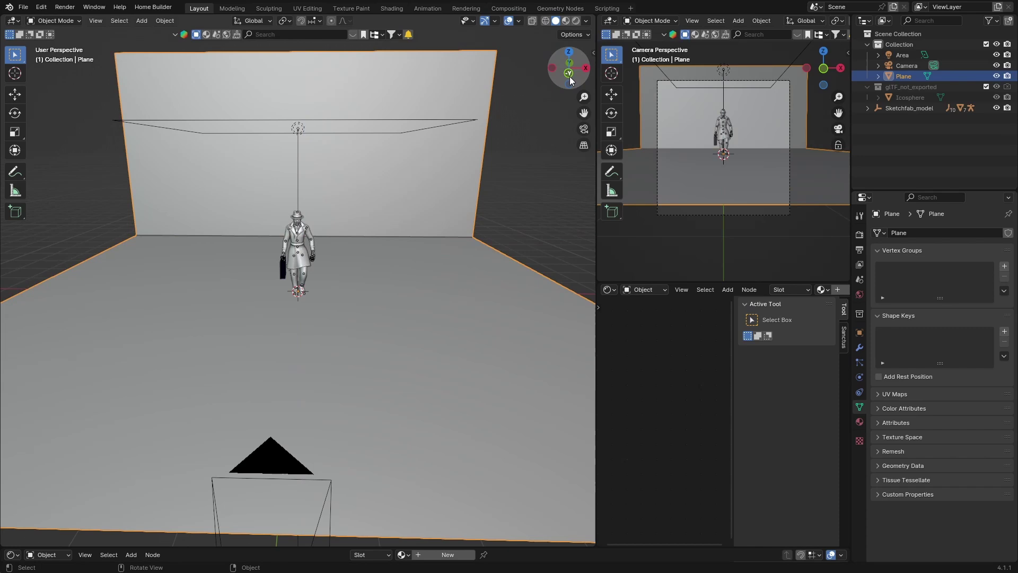
# Step: Show the scene camera's view with Rendered viewport shading
pyautogui.click(583, 131)
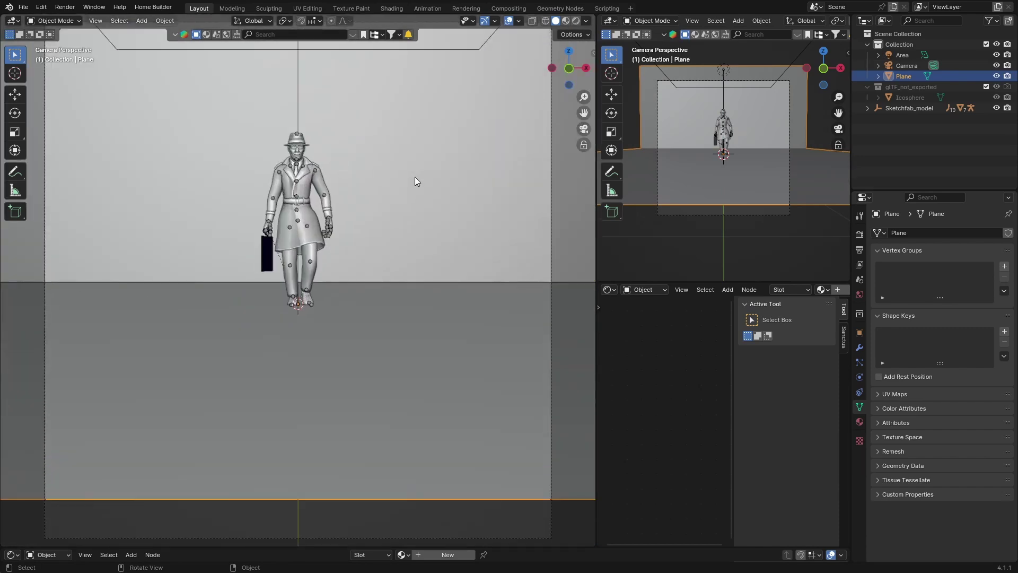
pyautogui.click(577, 21)
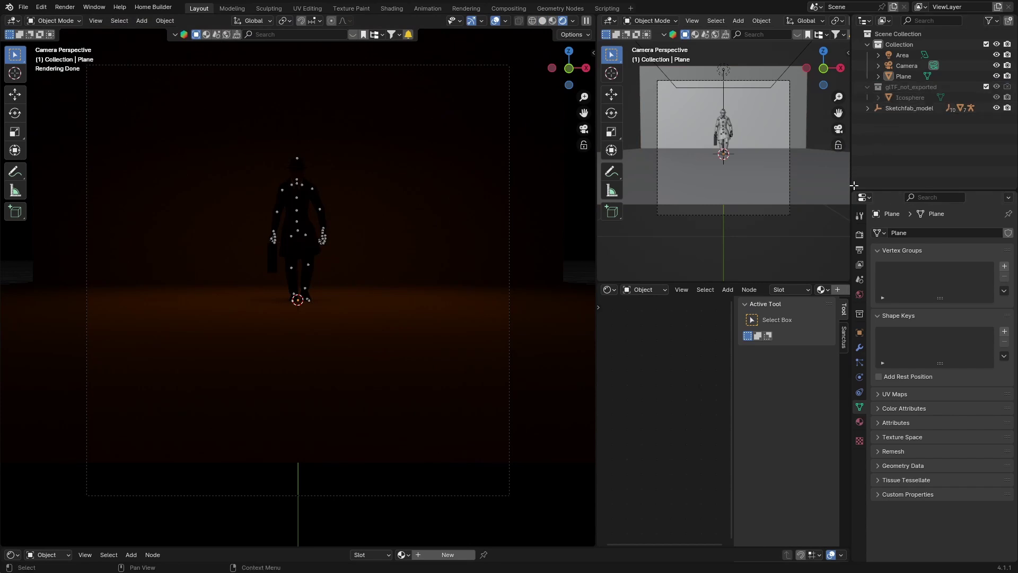
# Step: Set the area light's power to 100 W and hide the viewport overlays
pyautogui.click(903, 55)
pyautogui.click(963, 305)
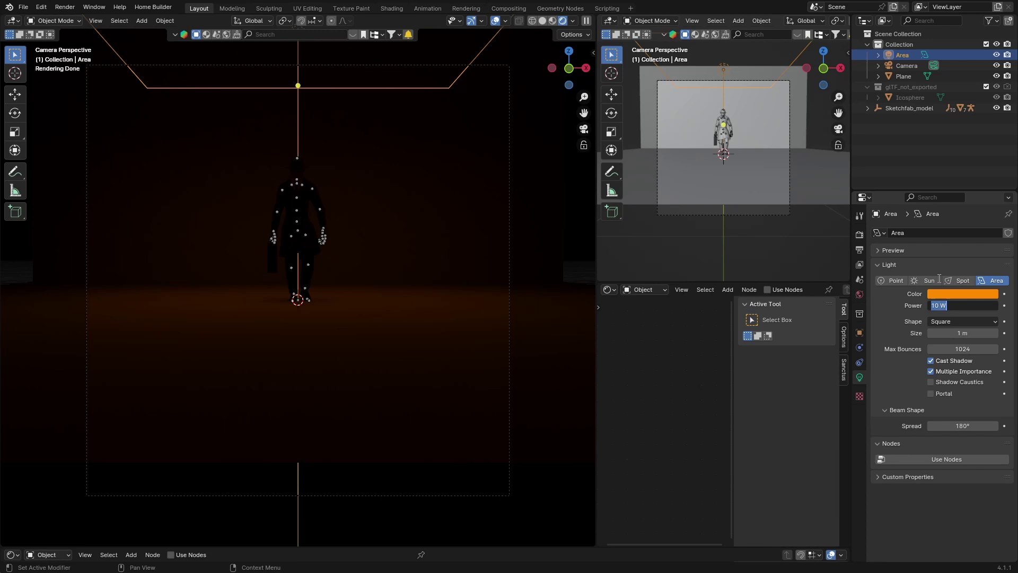
pyautogui.press('BackSpace')
pyautogui.write('00')
pyautogui.press('Return')
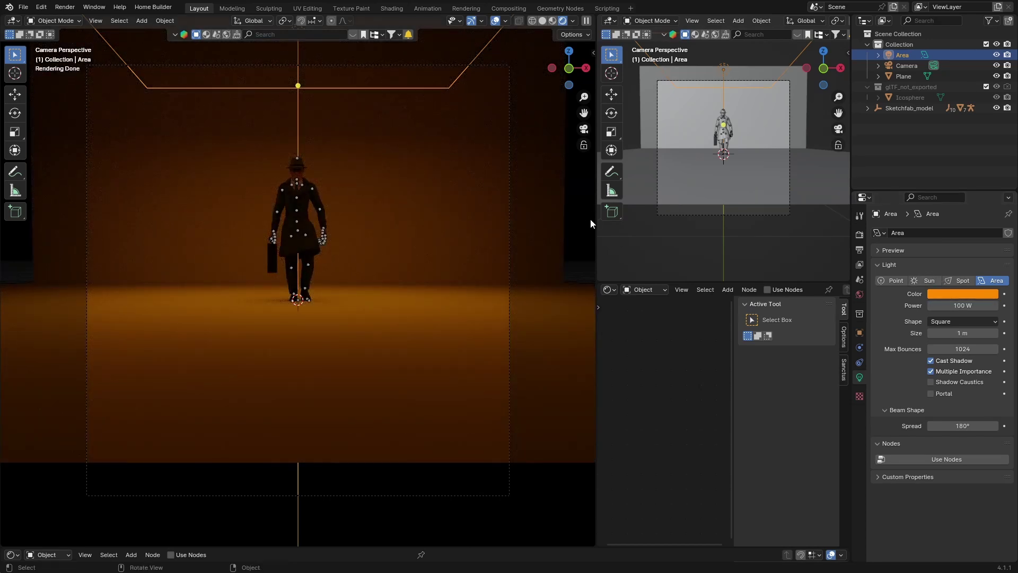
pyautogui.click(331, 241)
pyautogui.hotkey('shift', 'alt', 'z')
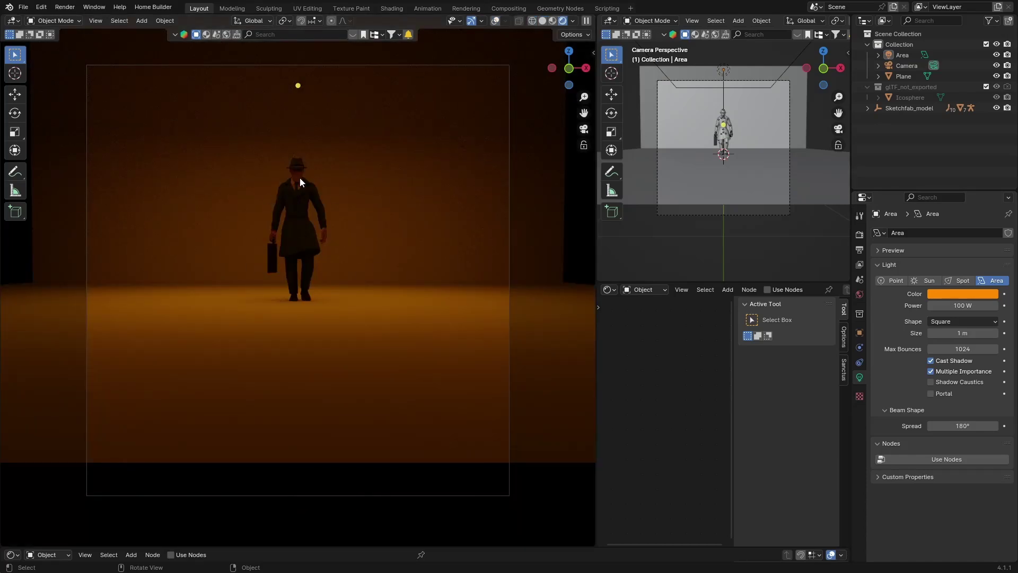
# Step: Change the area light's colour to pure white
pyautogui.click(954, 297)
pyautogui.click(954, 150)
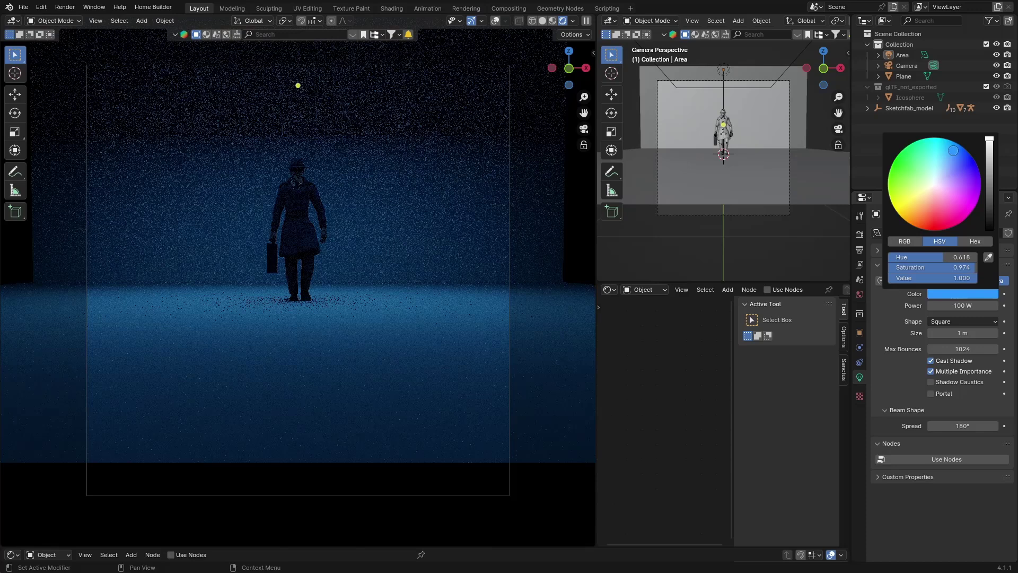
pyautogui.click(931, 194)
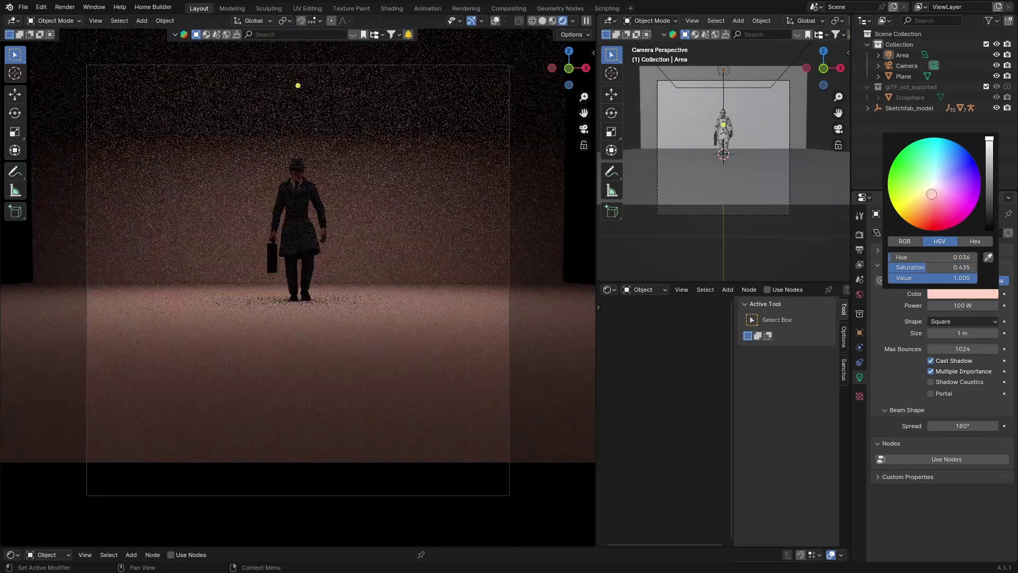
pyautogui.moveTo(931, 194); pyautogui.dragTo(935, 183)
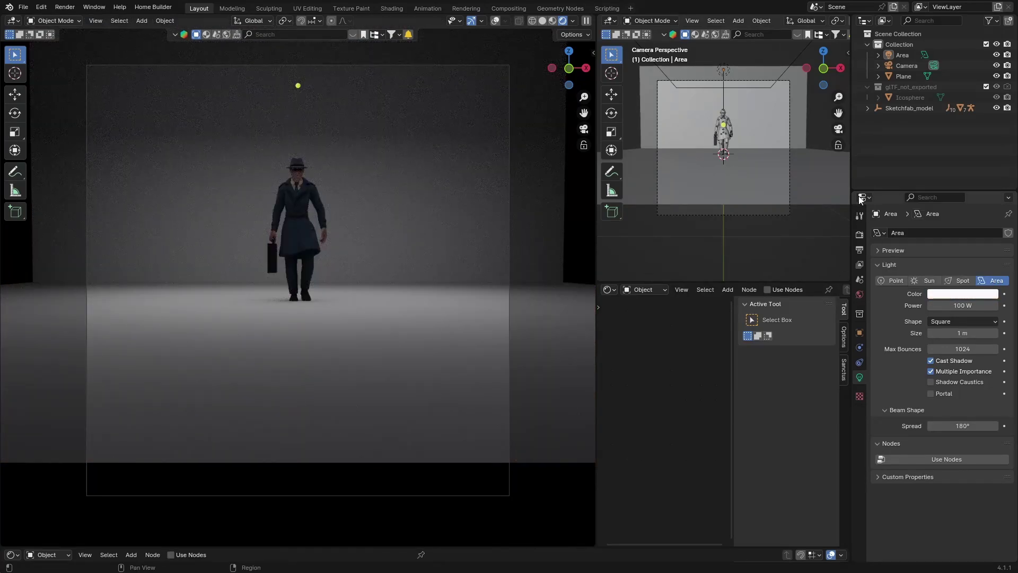
# Step: Lower the camera framing and lengthen its lens, then enable nodes on the Area light
pyautogui.click(897, 66)
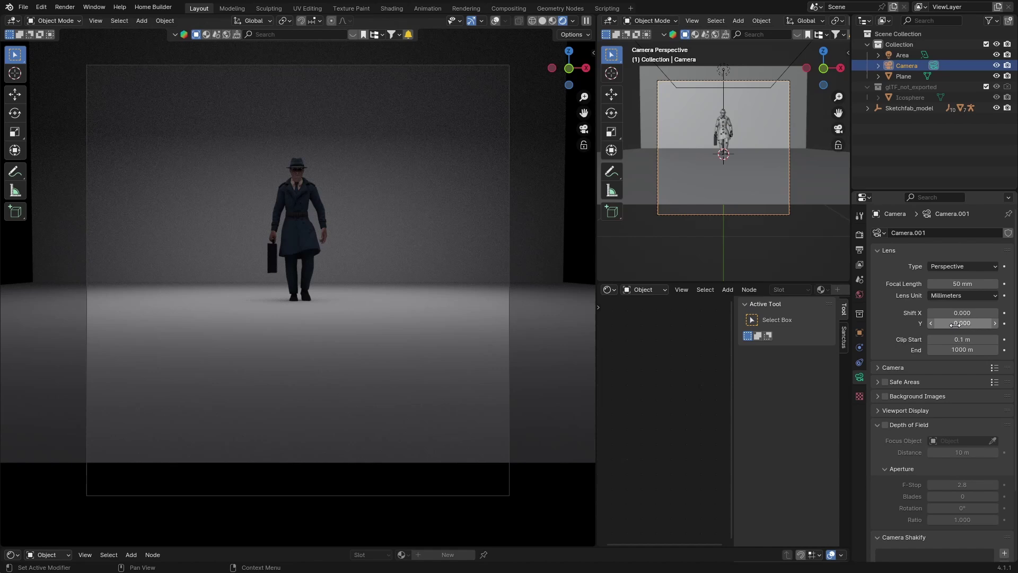
pyautogui.moveTo(952, 323); pyautogui.dragTo(966, 323)
pyautogui.moveTo(958, 284); pyautogui.dragTo(986, 284)
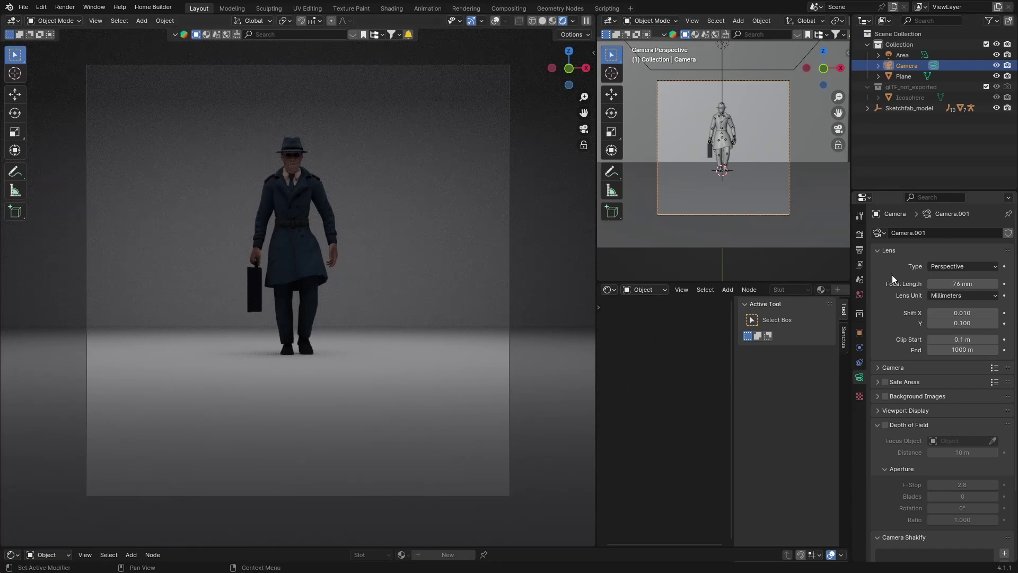
pyautogui.click(908, 55)
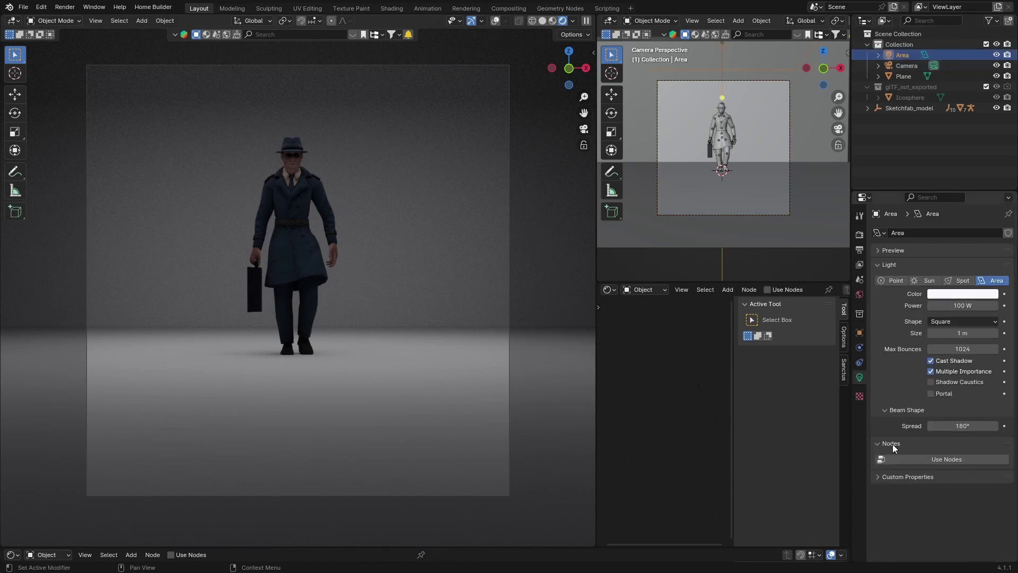
pyautogui.click(939, 461)
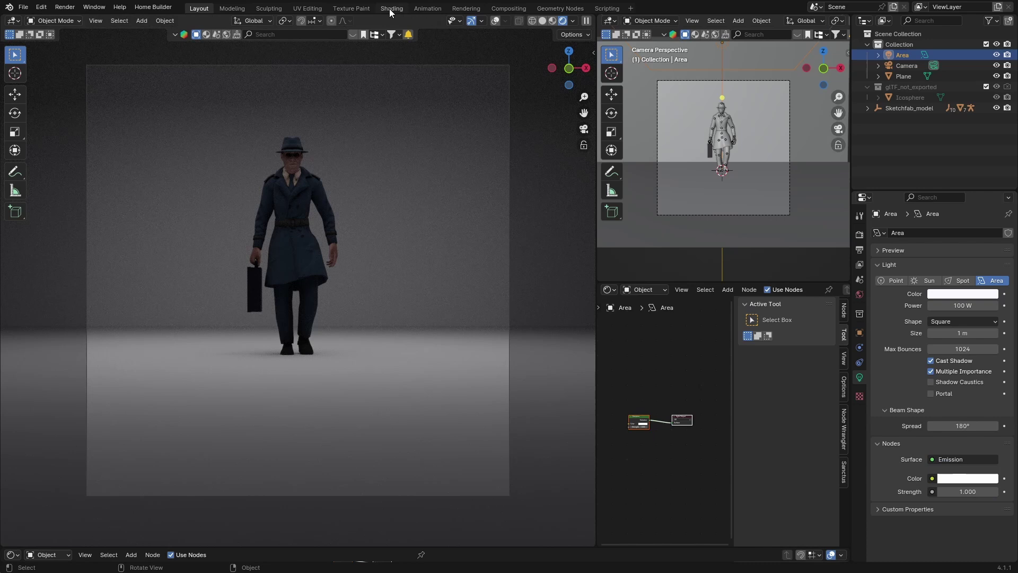
# Step: In the Shading workspace, view through the camera in Rendered shading and pan to the light's nodes
pyautogui.hotkey('ctrl', 'pagedown')
pyautogui.hotkey('ctrl', 'pagedown')
pyautogui.hotkey('ctrl', 'pagedown')
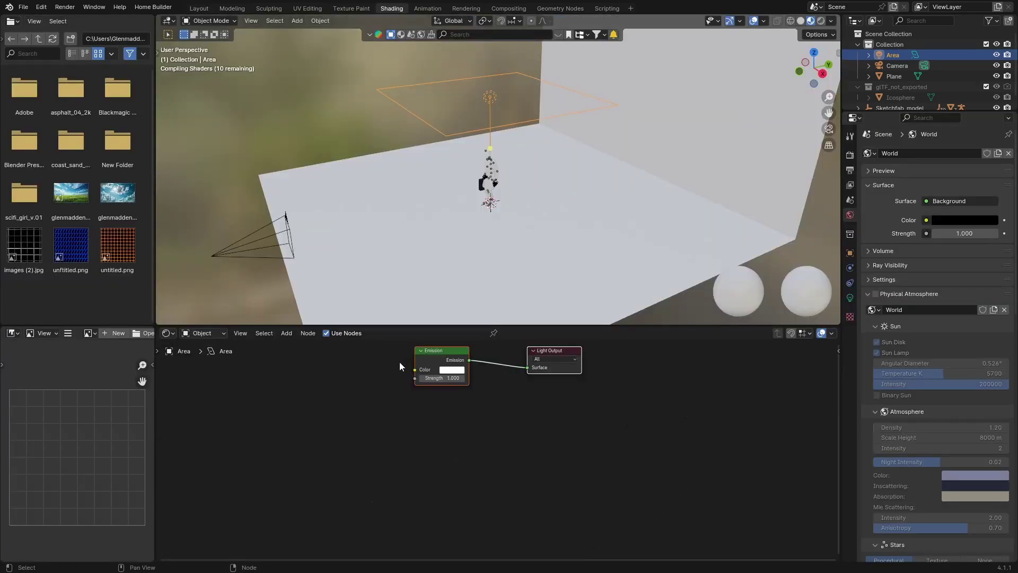
pyautogui.press('KP_0')
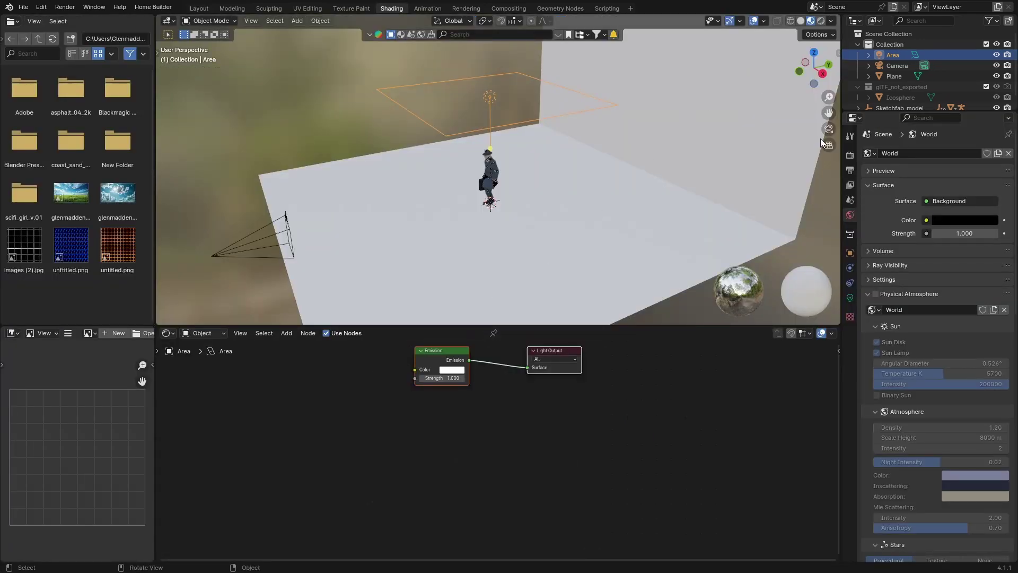
pyautogui.click(823, 23)
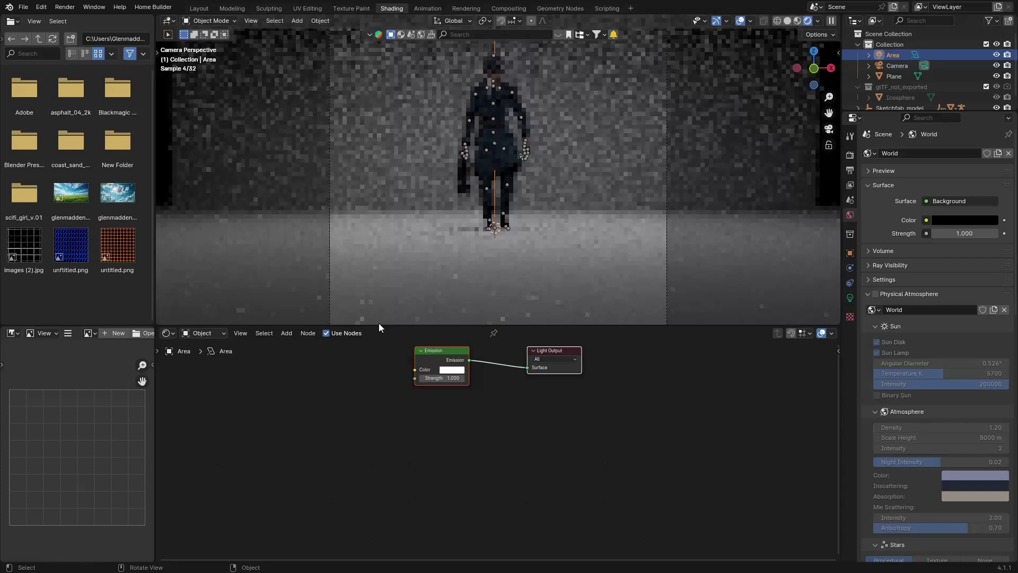
pyautogui.moveTo(338, 411)
pyautogui.mouseDown(button='middle')
pyautogui.moveTo(356, 430)
pyautogui.moveTo(440, 435)
pyautogui.mouseUp(button='middle')
# Step: Add a Blackbody node left of Emission and wire its Color into Emission Color
pyautogui.hotkey('shift', 'a')
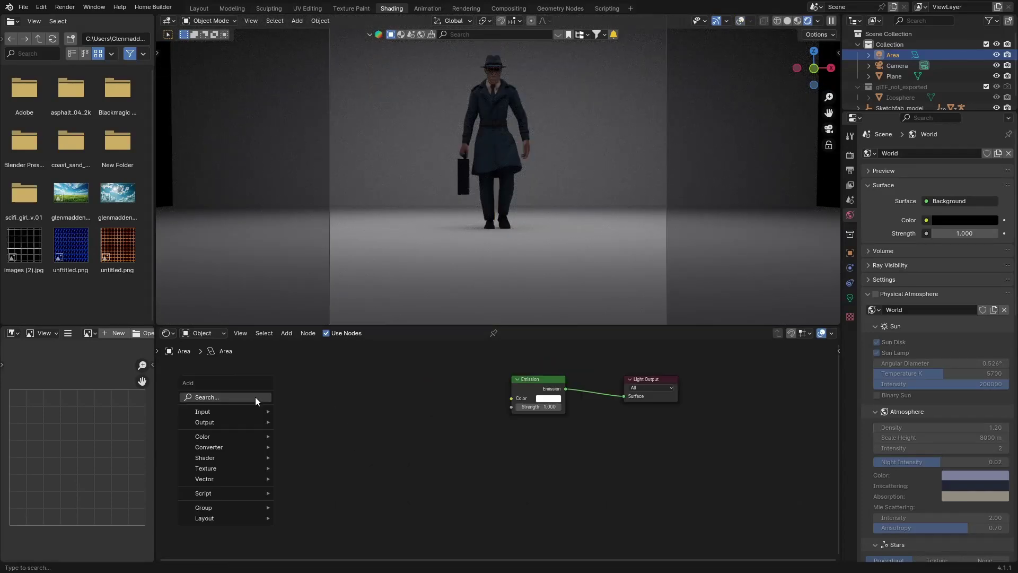
pyautogui.write('bl')
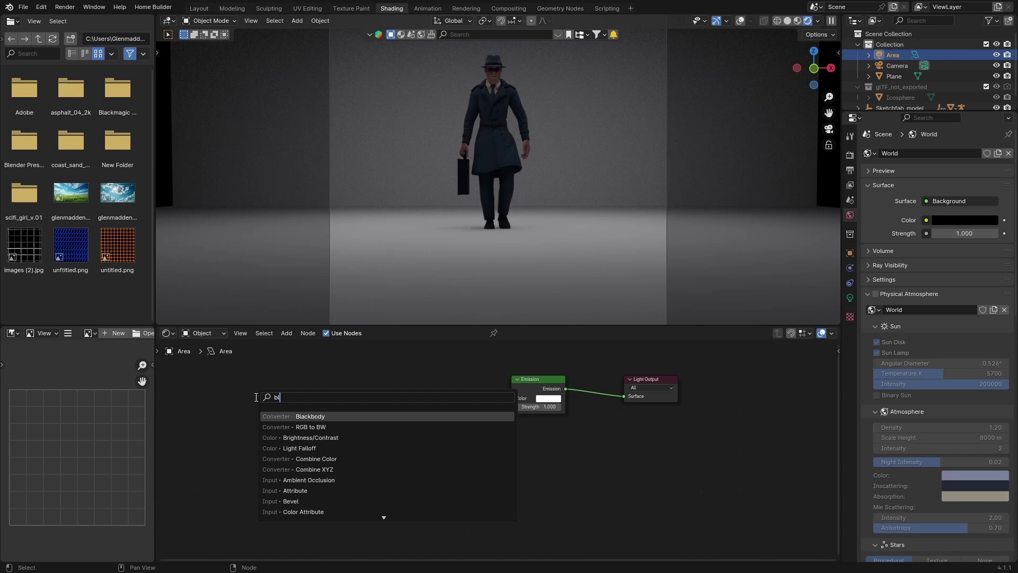
pyautogui.press('Return')
pyautogui.click(377, 381)
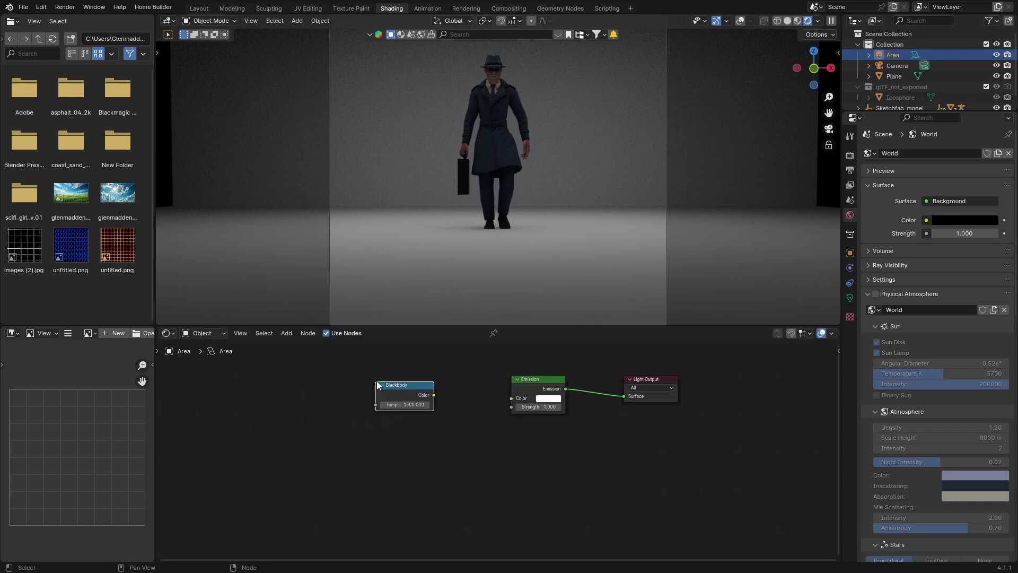
pyautogui.moveTo(433, 396); pyautogui.dragTo(512, 398)
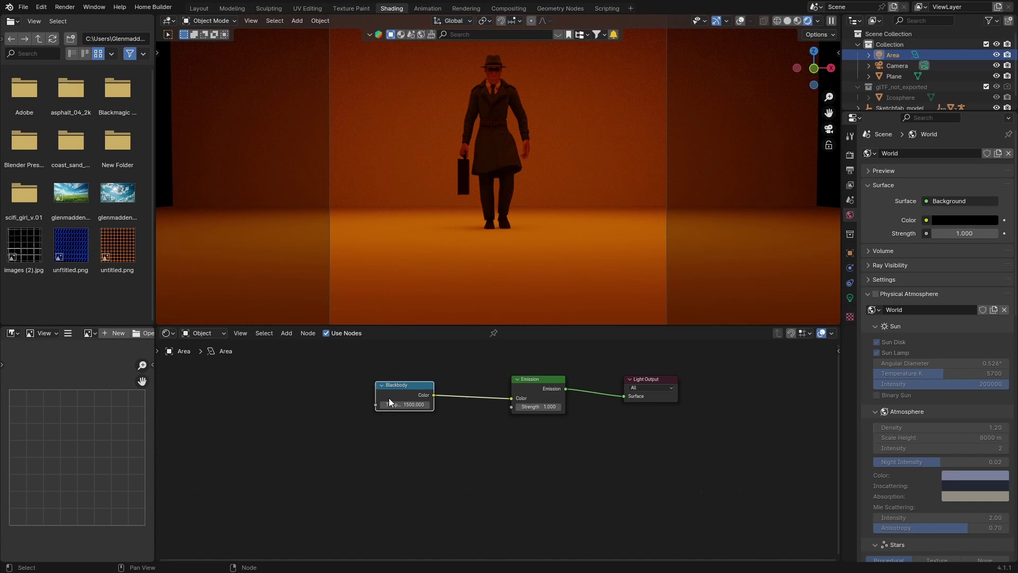
pyautogui.scroll(-2, 449, 152)
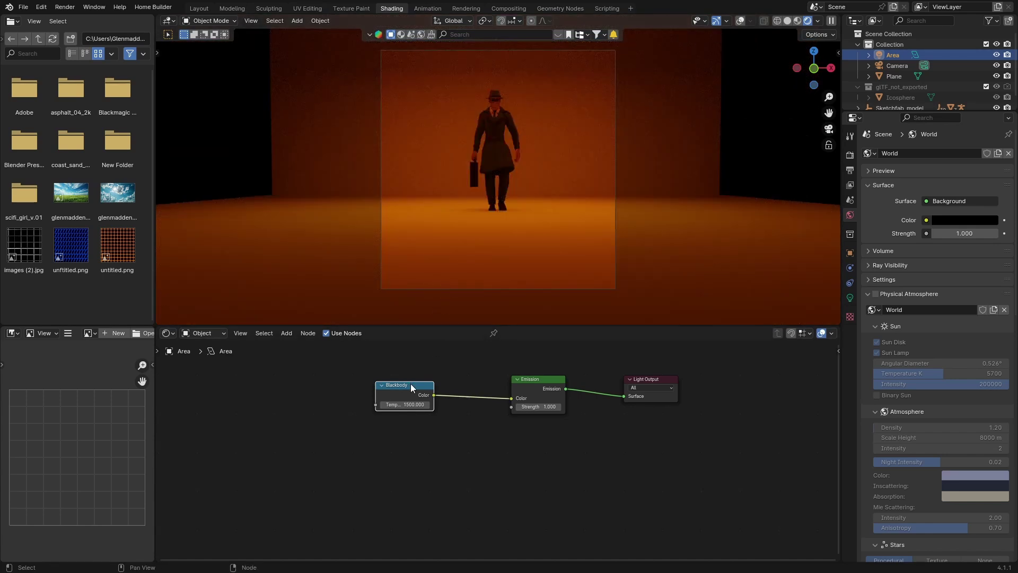
# Step: Set the Blackbody temperature to 500, then 30000 K, and unlink it from Emission Color
pyautogui.moveTo(406, 405); pyautogui.dragTo(416, 405)
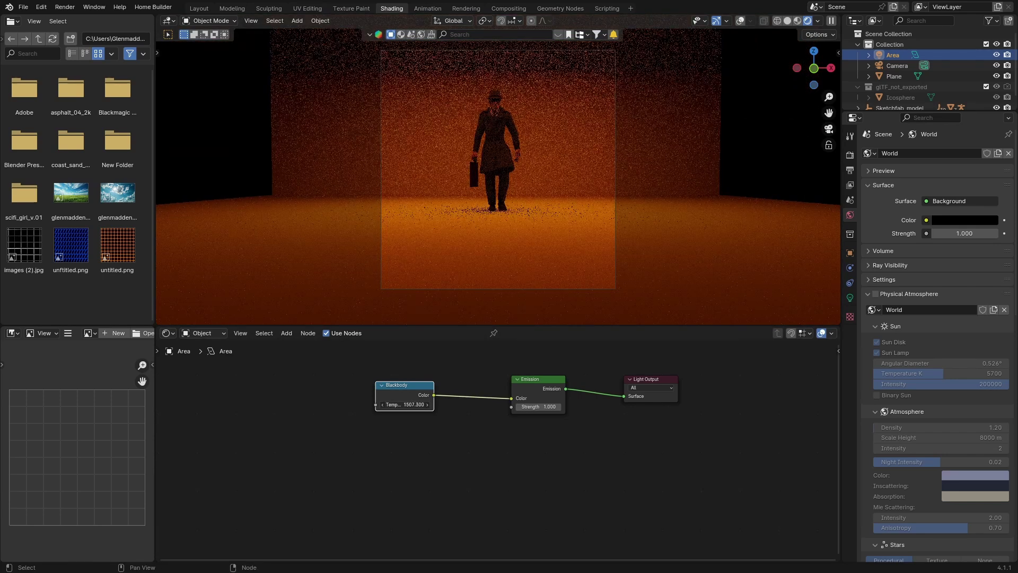
pyautogui.moveTo(406, 405); pyautogui.dragTo(390, 404)
pyautogui.click(407, 404)
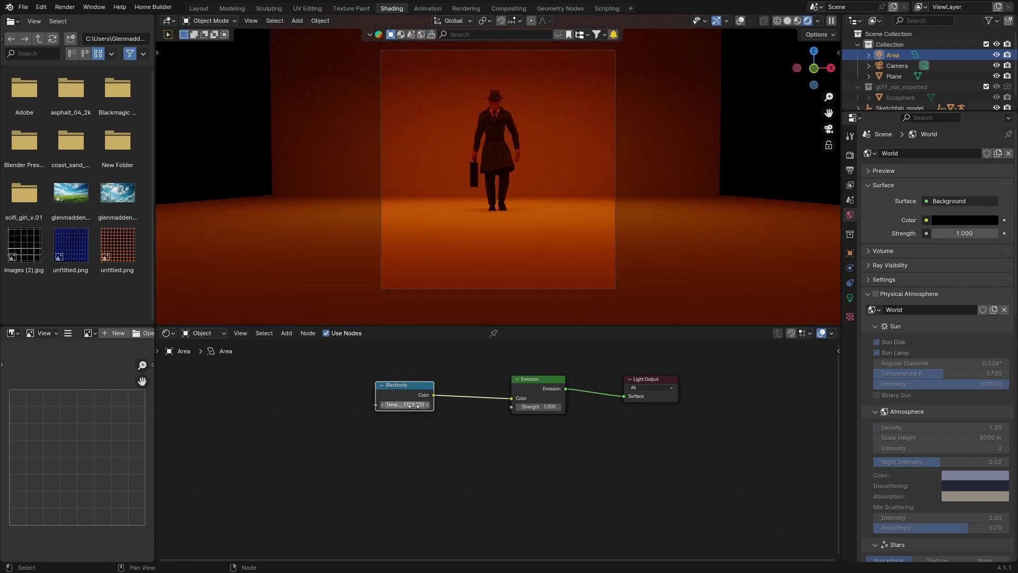
pyautogui.write('500')
pyautogui.press('Return')
pyautogui.click(414, 407)
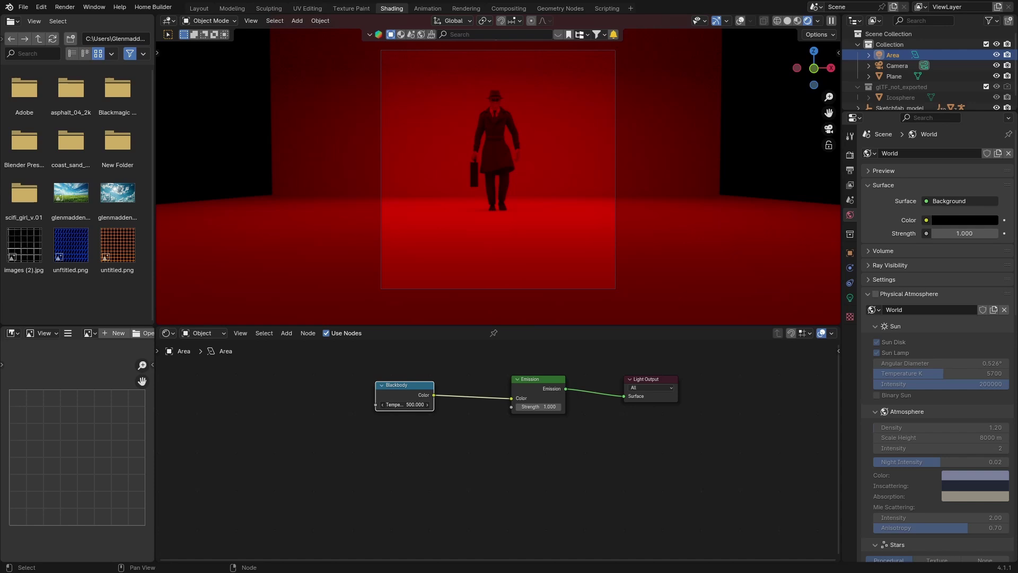
pyautogui.write('30000')
pyautogui.press('Return')
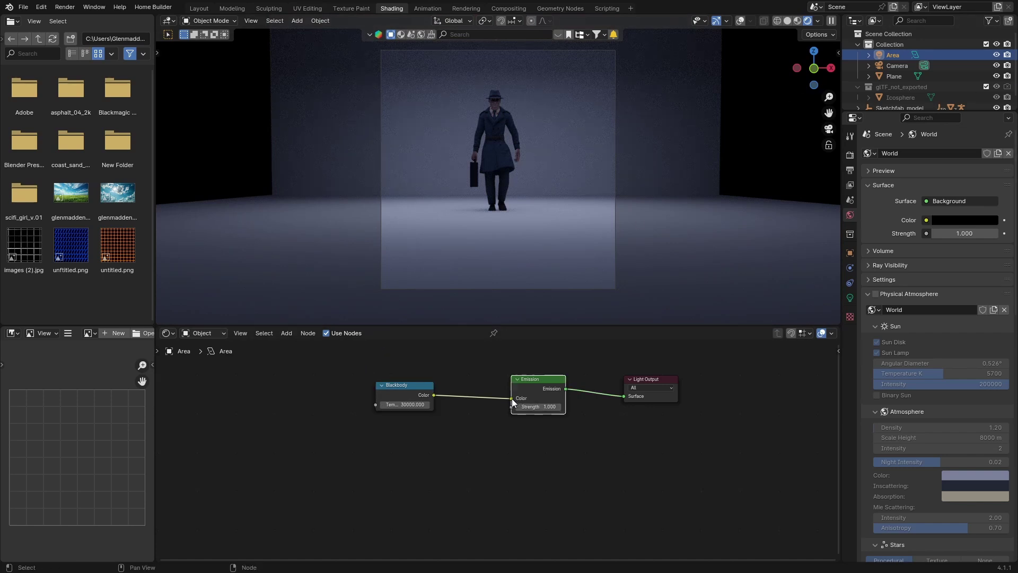
pyautogui.moveTo(512, 399); pyautogui.dragTo(473, 398)
pyautogui.click(543, 398)
# Step: Test a faint blue Emission tint, then reconnect Blackbody Color to Emission Color
pyautogui.moveTo(433, 395); pyautogui.dragTo(511, 398)
pyautogui.scroll(-2, 459, 174)
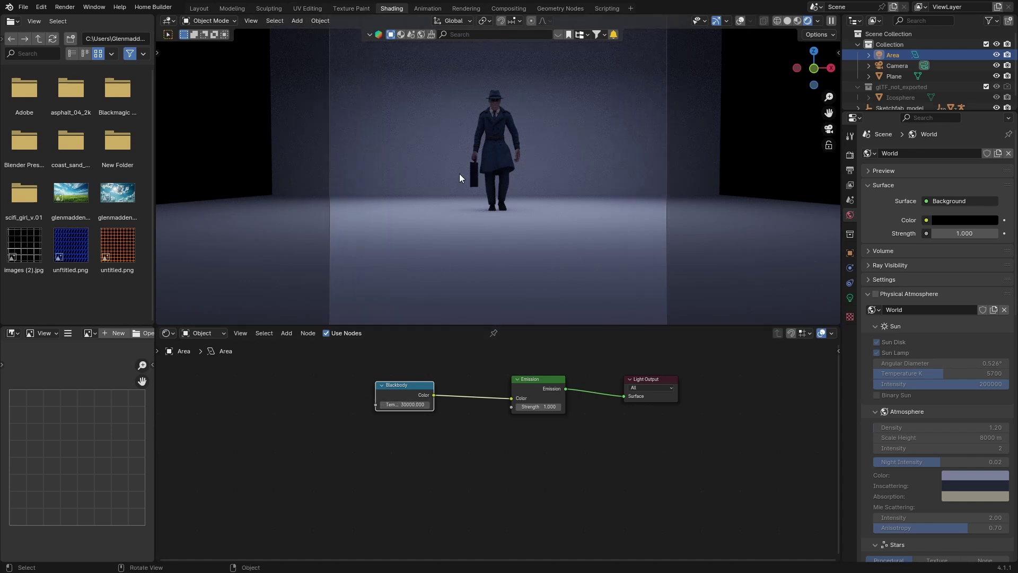
pyautogui.scroll(1, 478, 179)
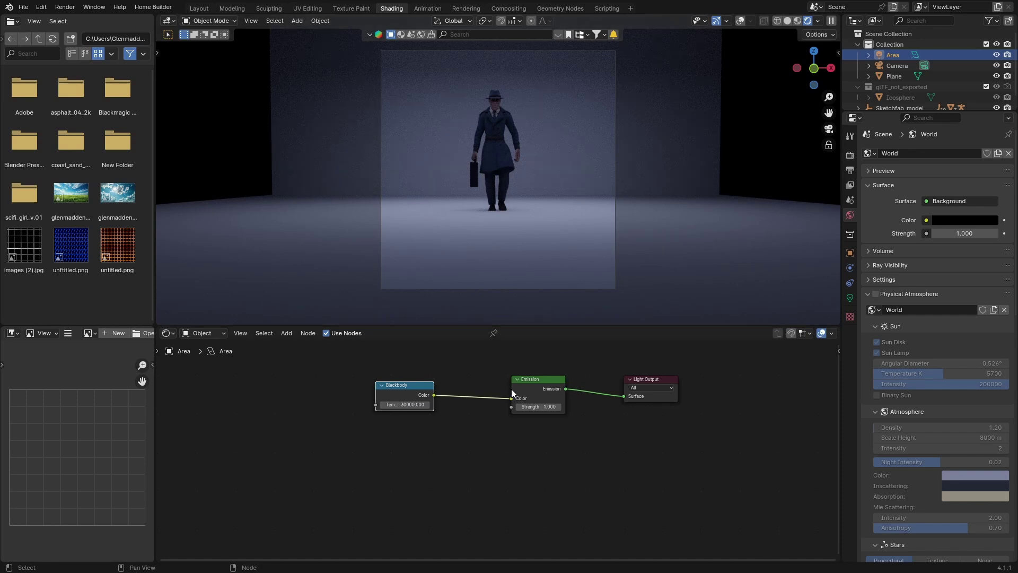
pyautogui.moveTo(511, 398); pyautogui.dragTo(470, 391)
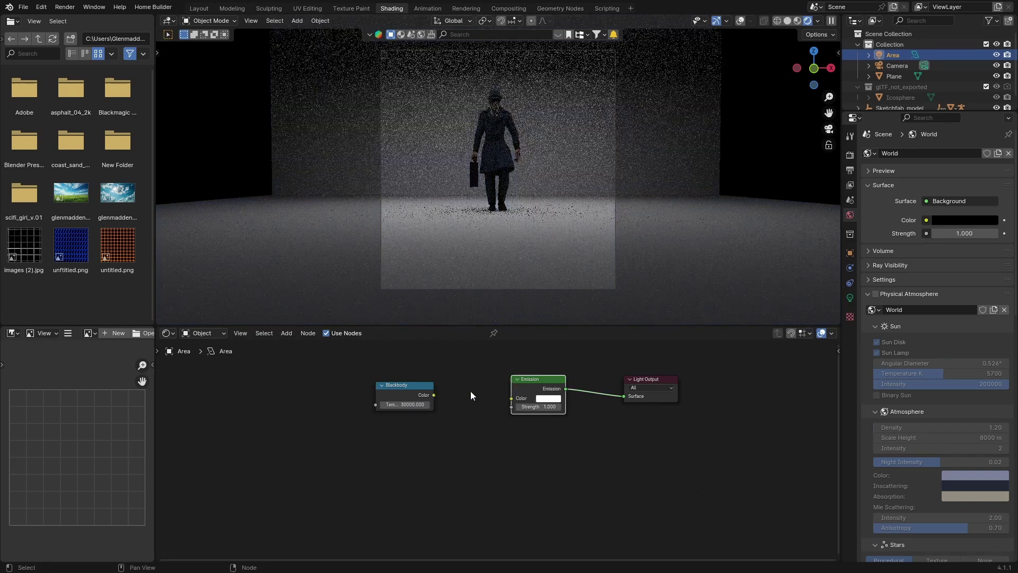
pyautogui.click(545, 400)
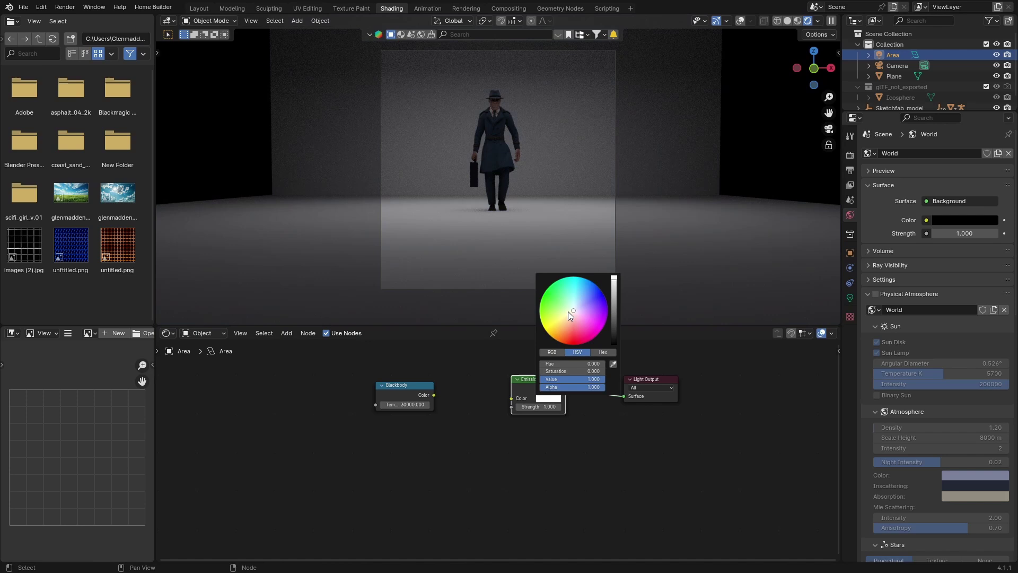
pyautogui.moveTo(569, 315); pyautogui.dragTo(574, 309)
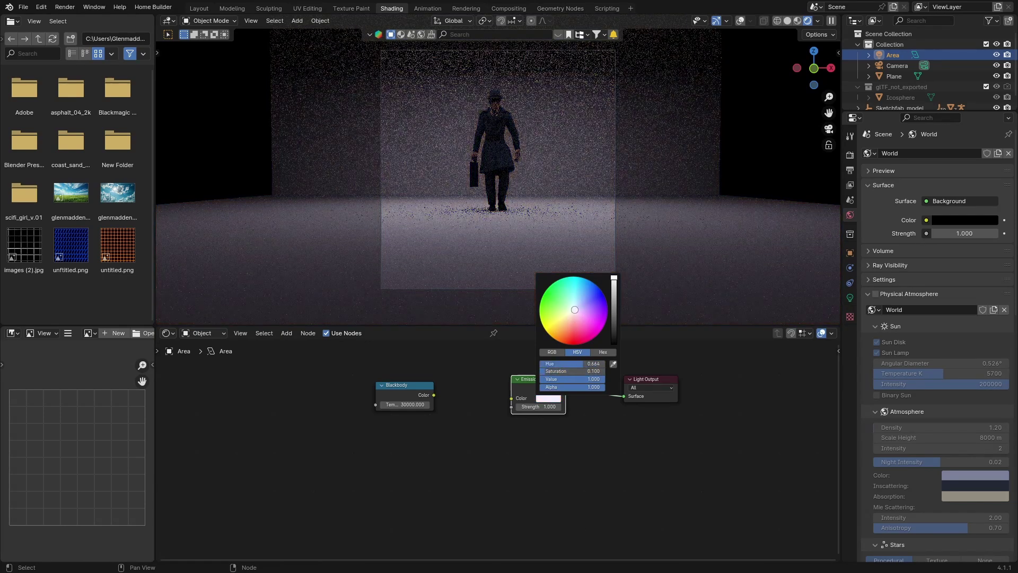
pyautogui.moveTo(434, 394); pyautogui.dragTo(512, 398)
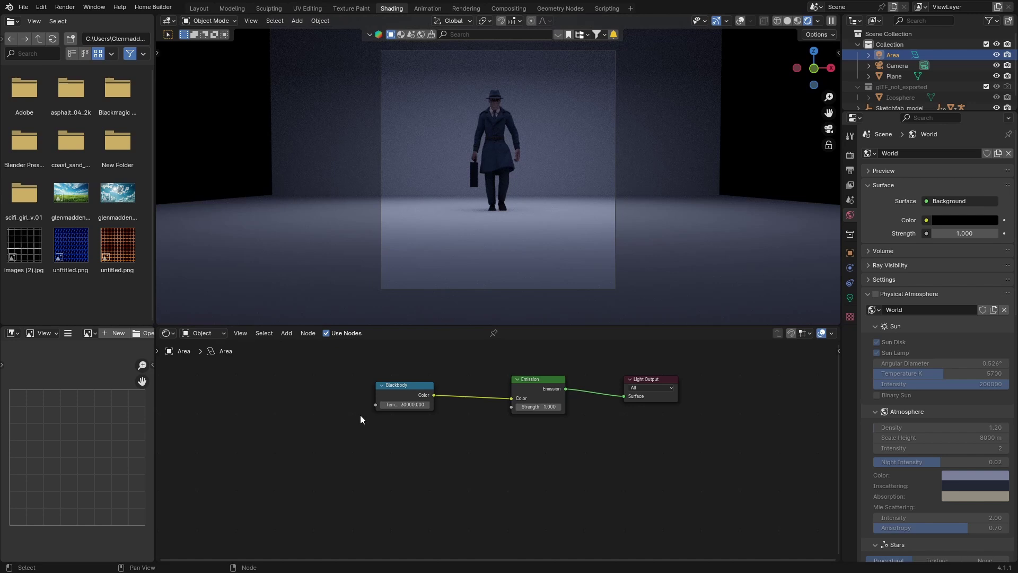